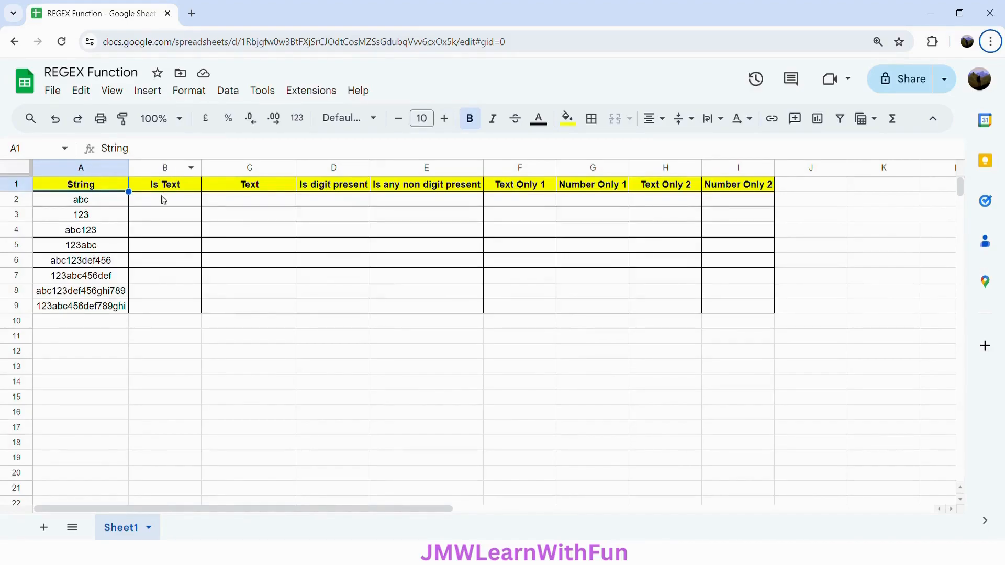
Step: Enter =ISTEXT(A2) in B2 of the Is Text column and accept the suggested auto-fill for B3:B9
{"action": "left_click", "coordinate": [171, 204]}
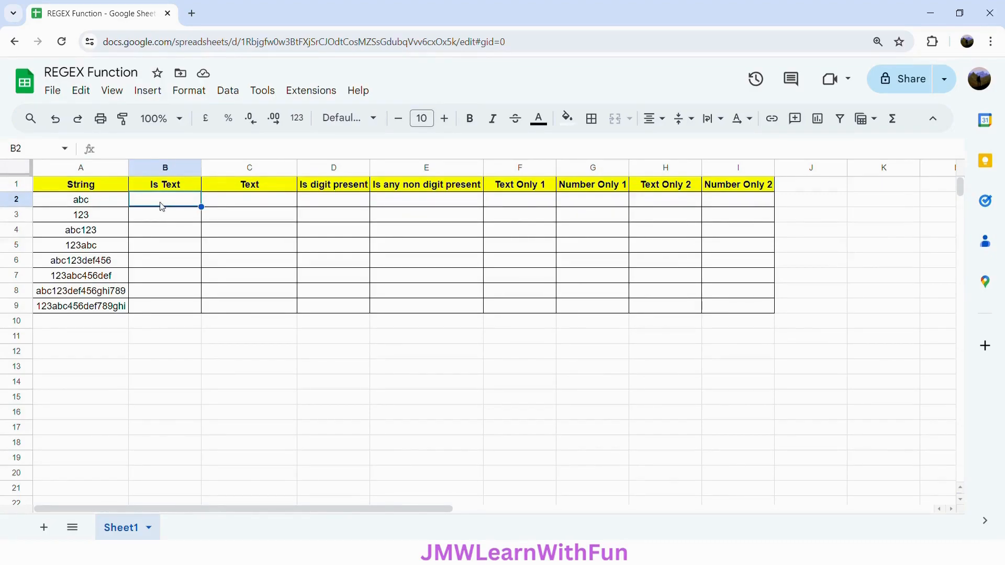
{"action": "type", "text": "="}
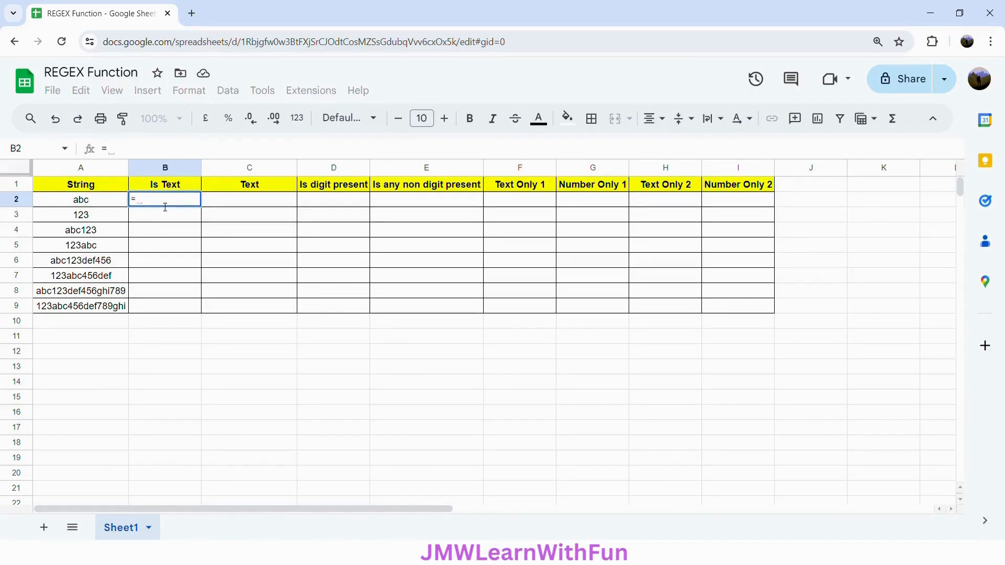
{"action": "type", "text": "ISTEXT"}
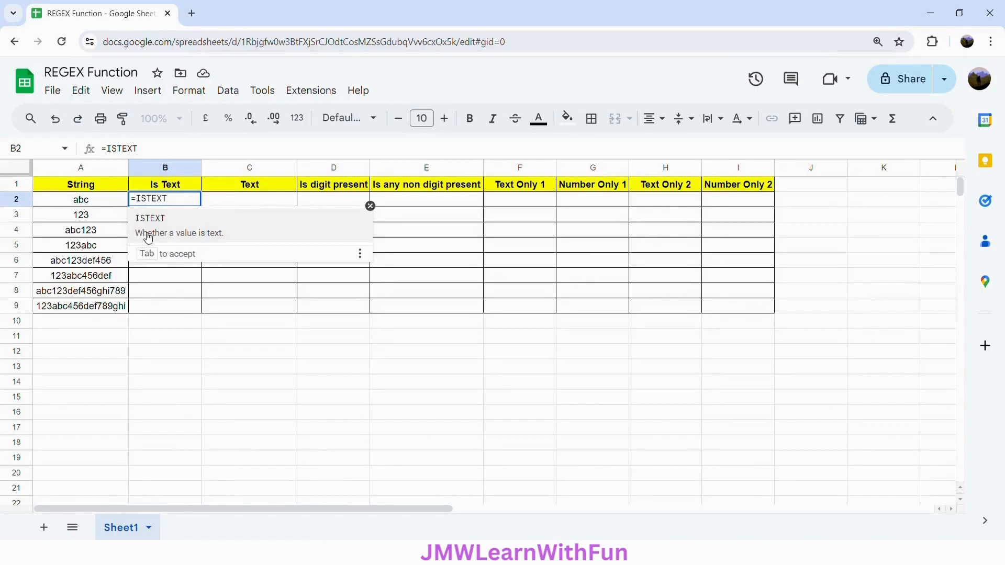
{"action": "left_click", "coordinate": [237, 240]}
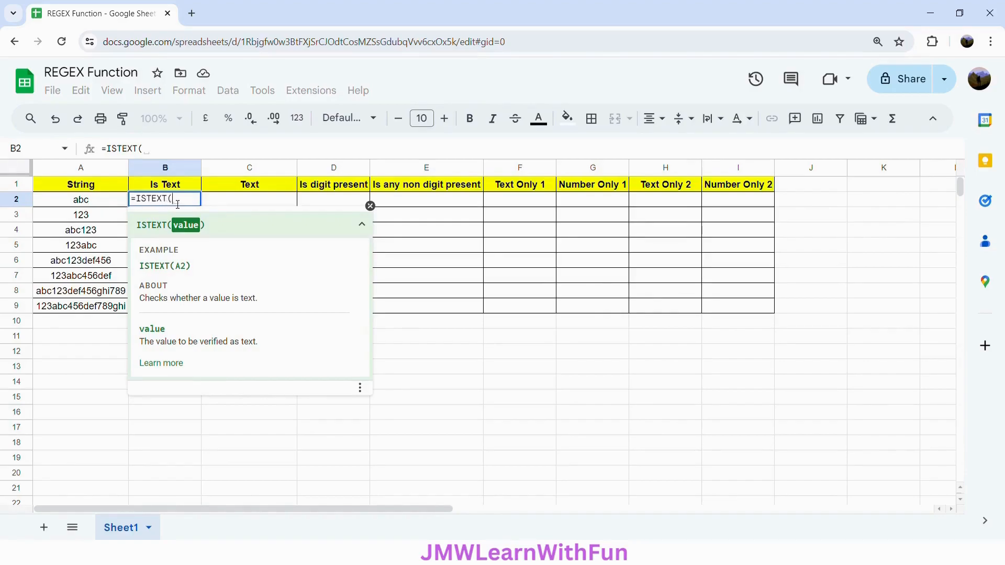
{"action": "left_click", "coordinate": [84, 203]}
{"action": "type", "text": ")"}
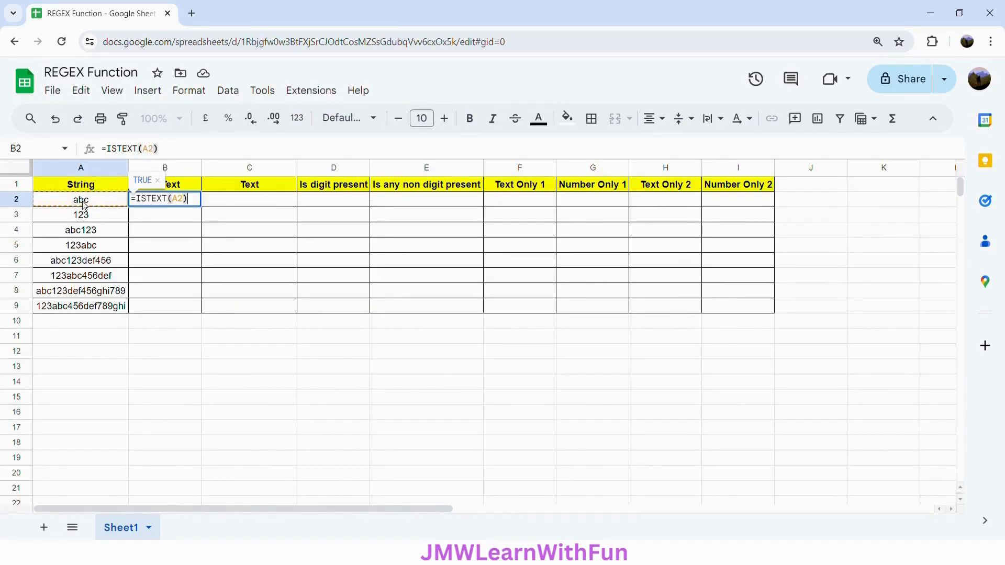
{"action": "key", "text": "Return"}
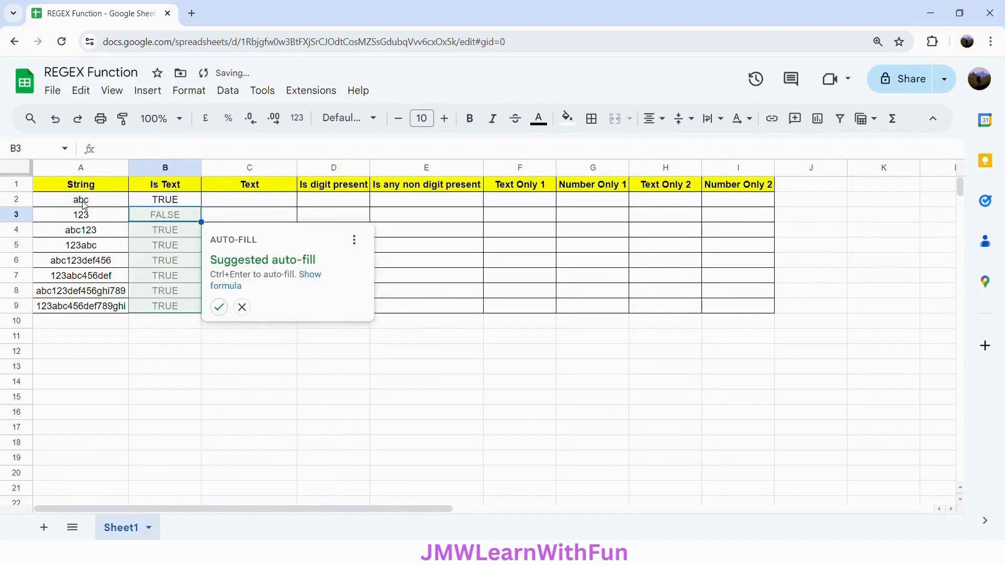
{"action": "left_click", "coordinate": [218, 307]}
Step: Examine the ISTEXT formulas and results in the Is Text column from row 2 to row 9
{"action": "left_click", "coordinate": [188, 200]}
{"action": "key", "text": "Down"}
{"action": "key", "text": "Down"}
{"action": "key", "text": "Down"}
{"action": "key", "text": "Down"}
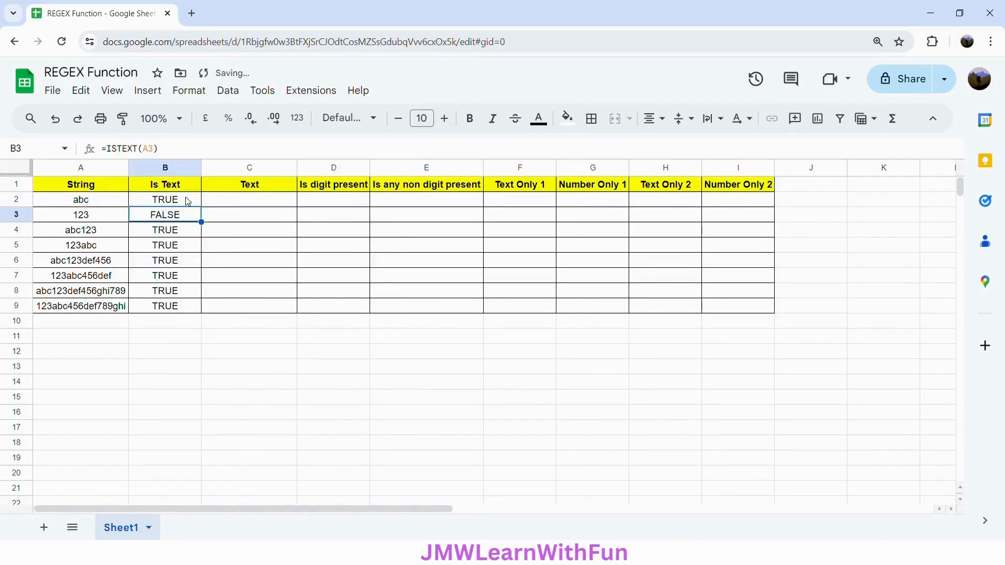
{"action": "key", "text": "Down"}
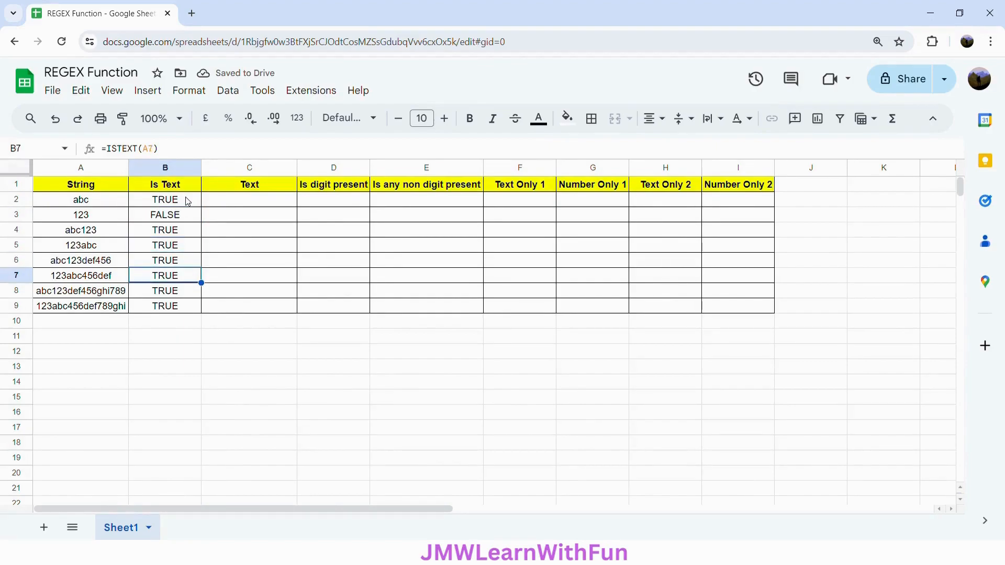
{"action": "key", "text": "Down"}
{"action": "key", "text": "Down"}
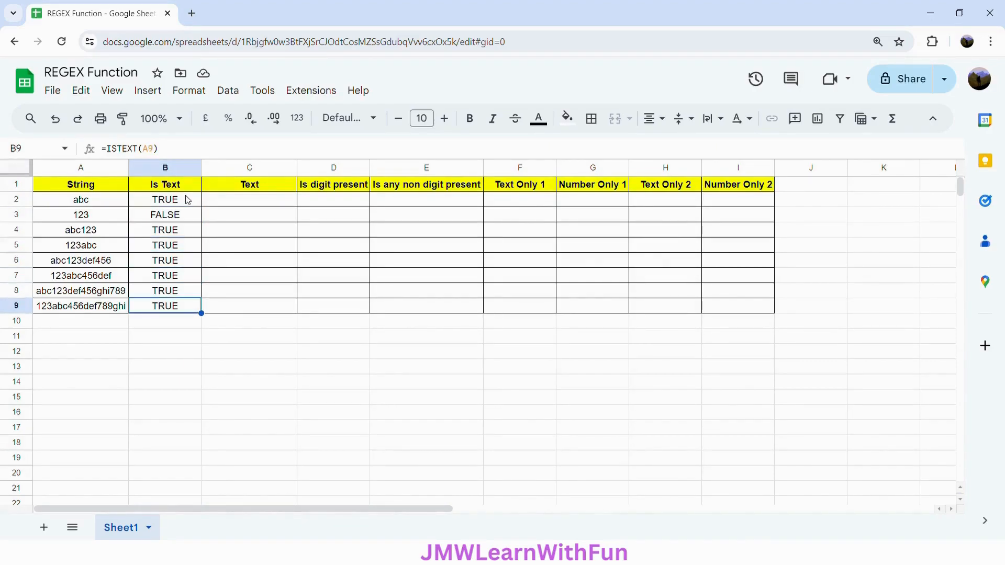
{"action": "left_click", "coordinate": [179, 203]}
{"action": "left_click", "coordinate": [178, 217]}
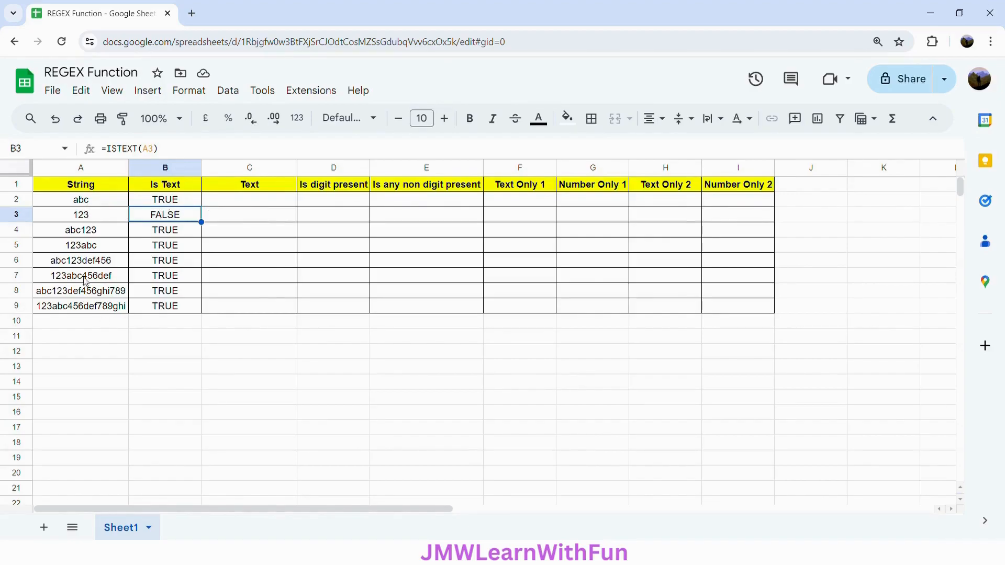
Step: Enter =TEXT(A2,"#") in C2 of the Text column and accept the suggested auto-fill for C3:C9
{"action": "left_click", "coordinate": [256, 203]}
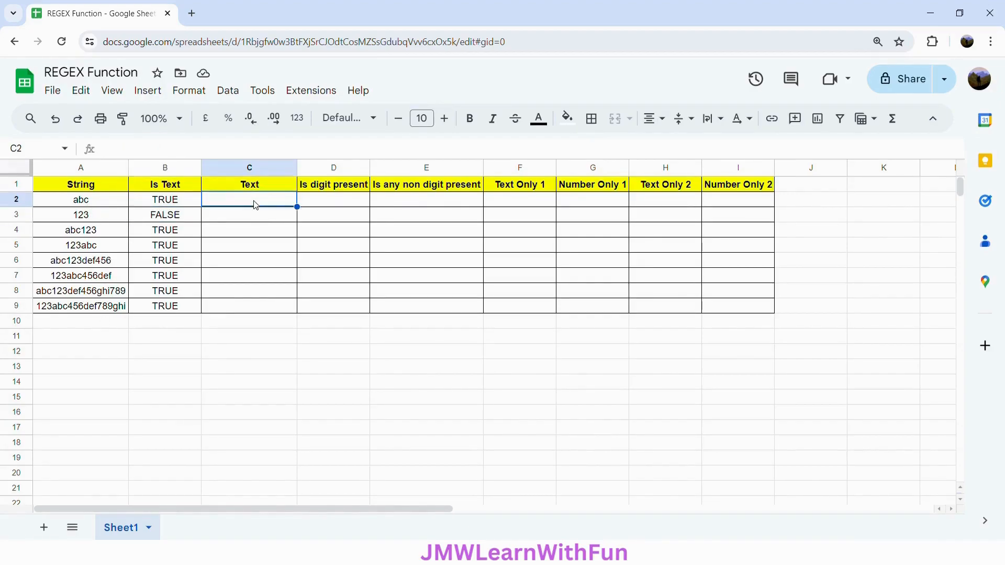
{"action": "type", "text": "=TEXT"}
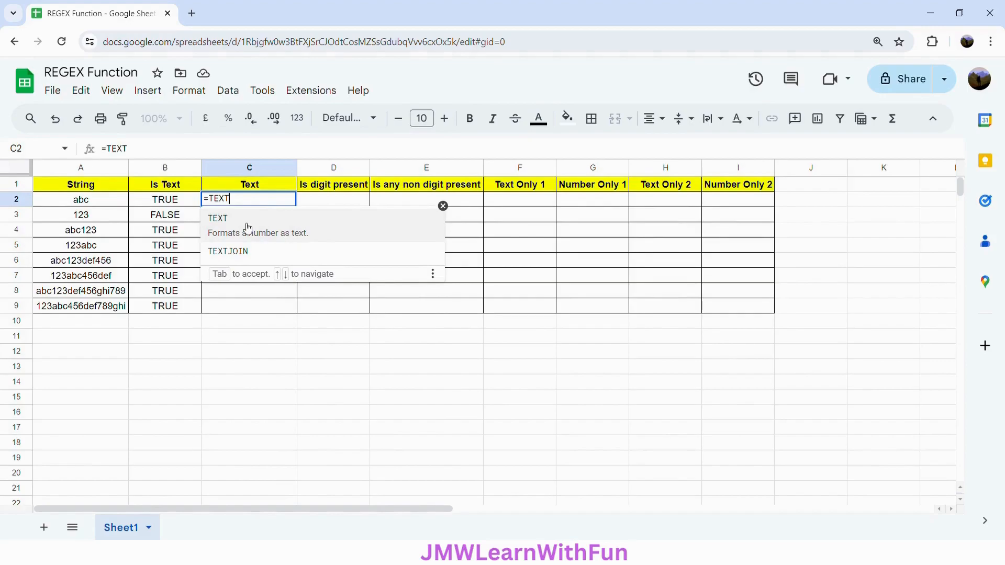
{"action": "left_click", "coordinate": [248, 227]}
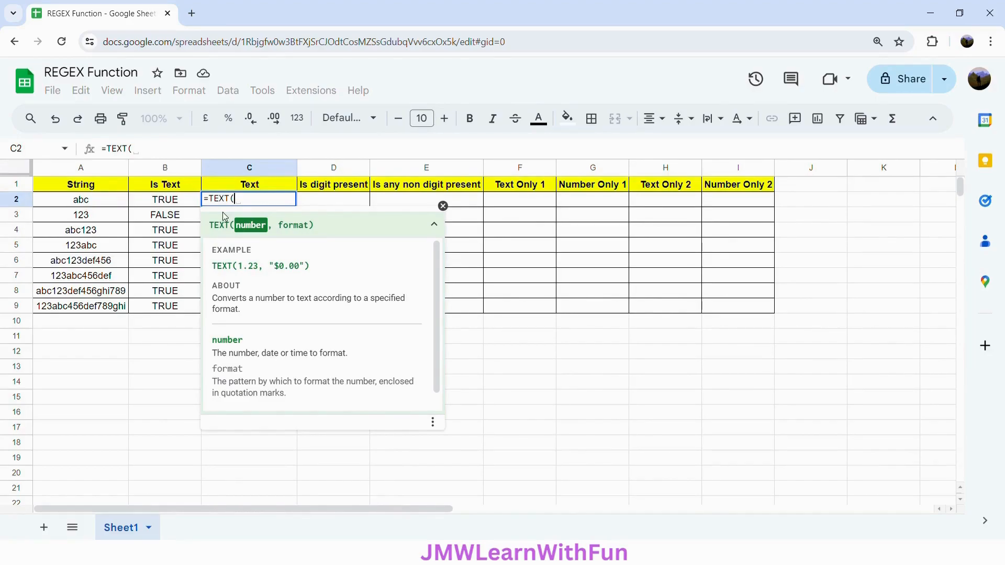
{"action": "left_click", "coordinate": [101, 206]}
{"action": "type", "text": ","}
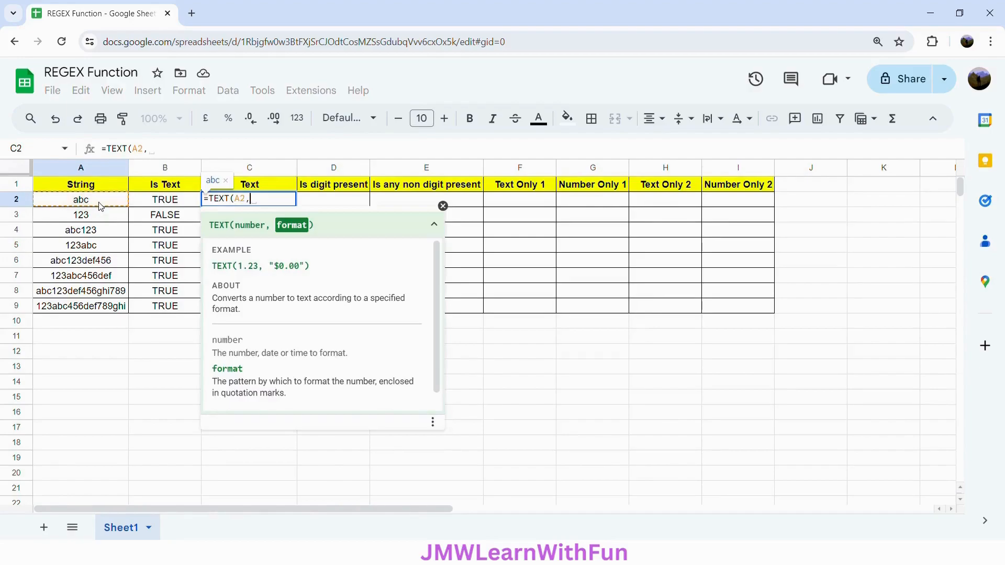
{"action": "type", "text": "\"#\")"}
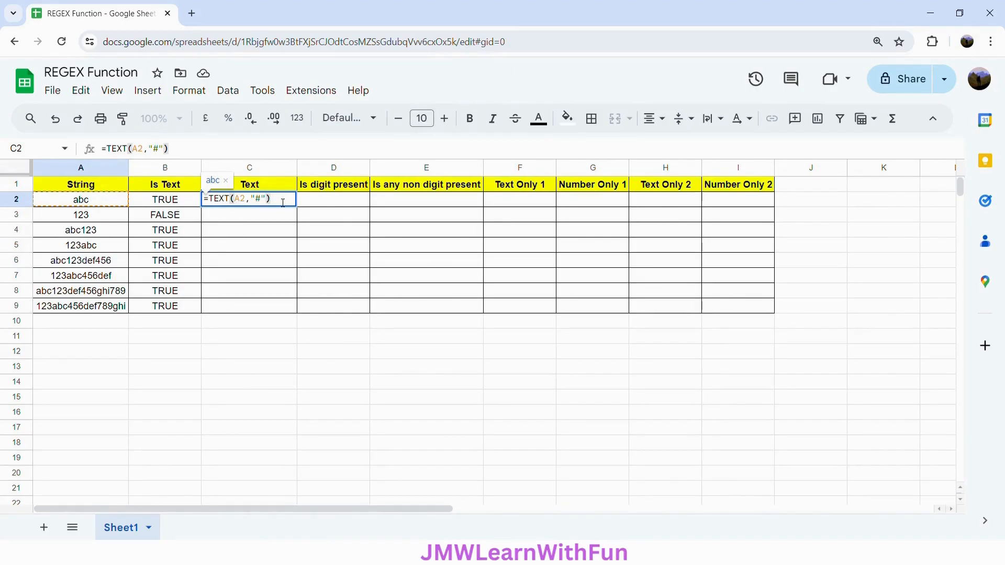
{"action": "key", "text": "Return"}
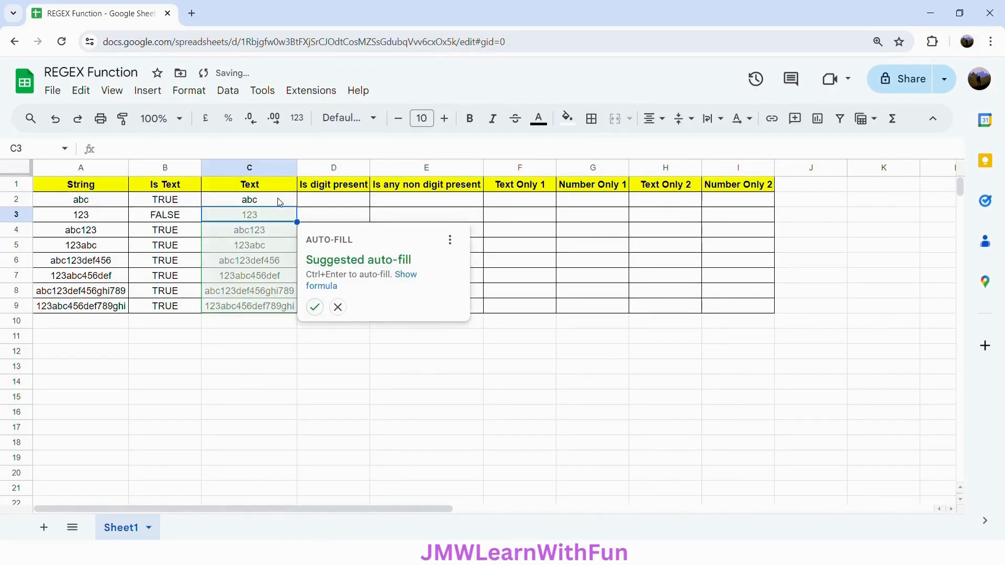
{"action": "left_click", "coordinate": [315, 307]}
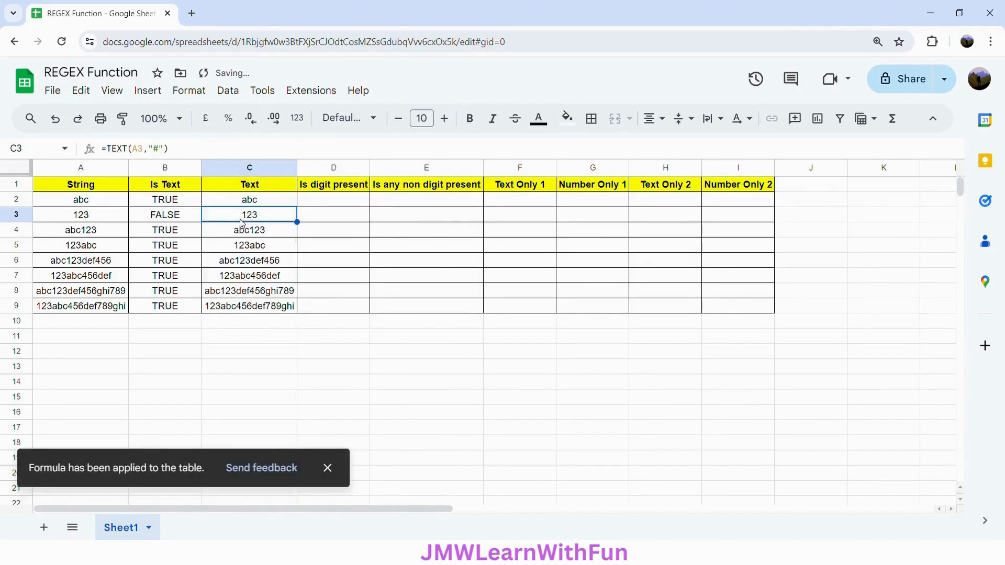
Step: Change the formula in B2 of the Is Text column to =ISTEXT(C2)
{"action": "left_click", "coordinate": [176, 218]}
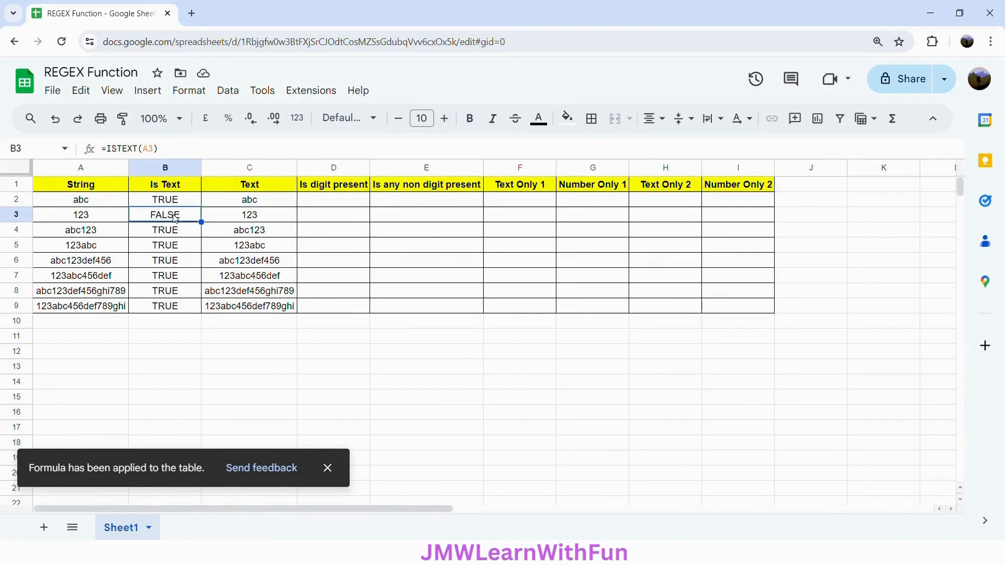
{"action": "left_click", "coordinate": [179, 204]}
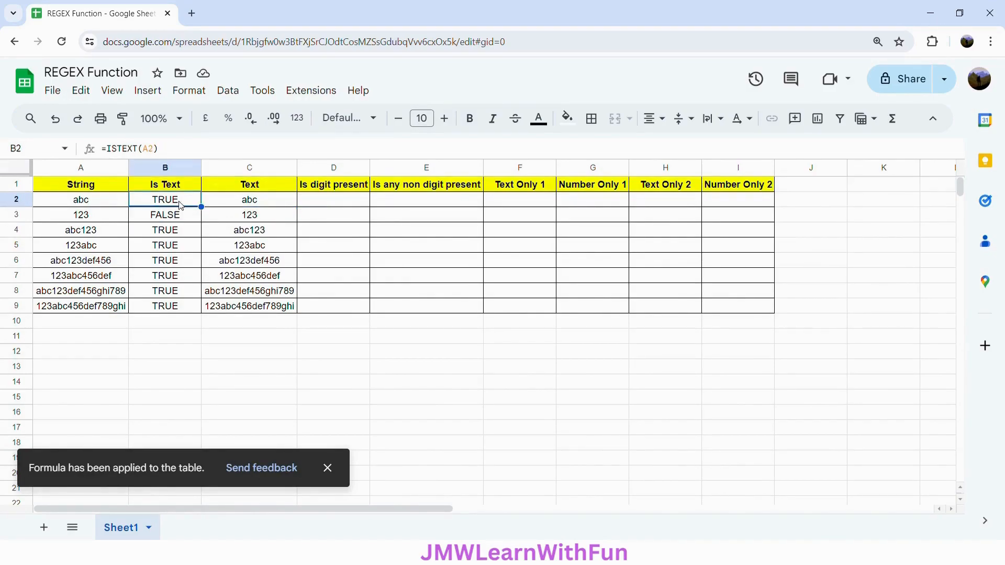
{"action": "left_click", "coordinate": [153, 152]}
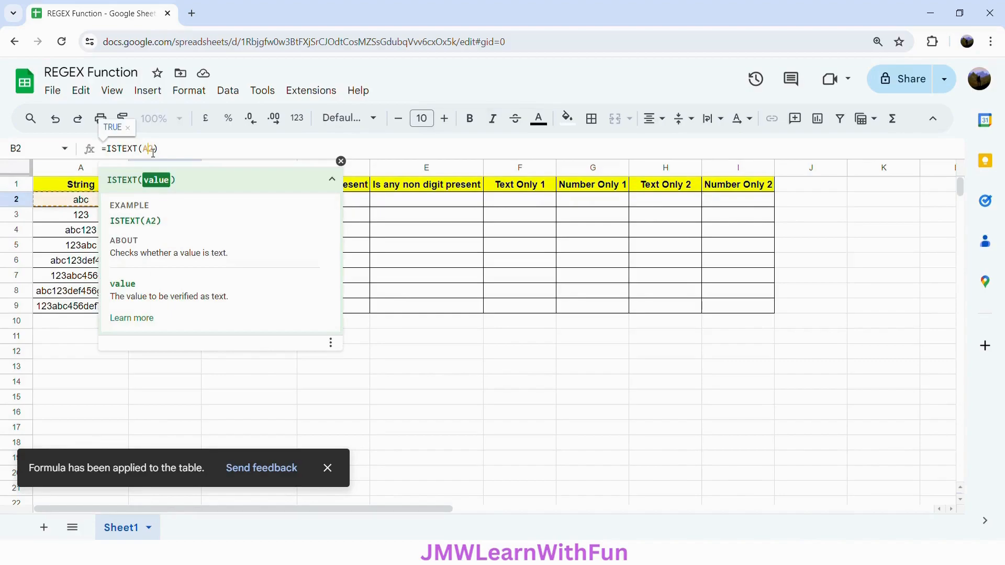
{"action": "key", "text": "Left"}
{"action": "key", "text": "BackSpace"}
{"action": "type", "text": "C"}
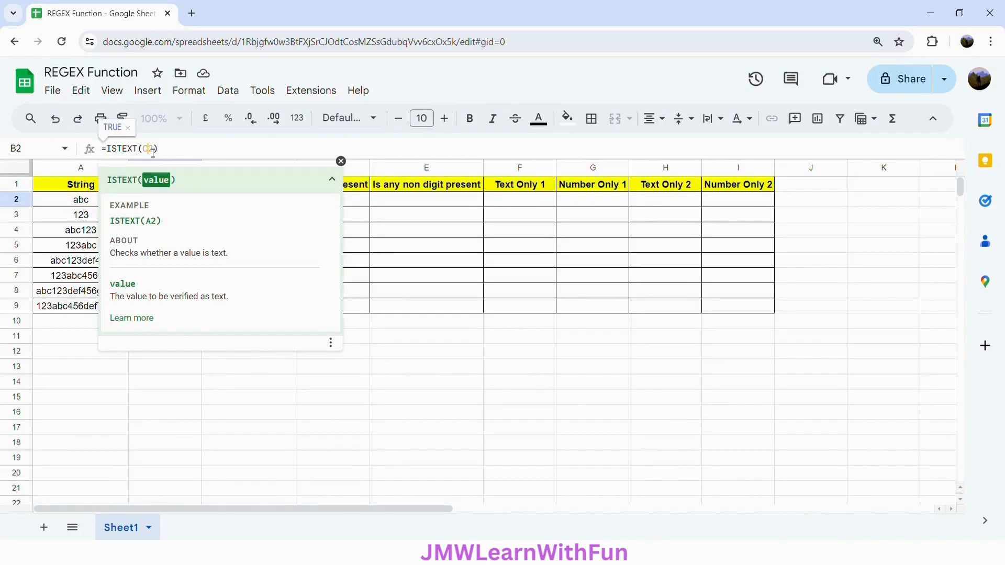
{"action": "key", "text": "Return"}
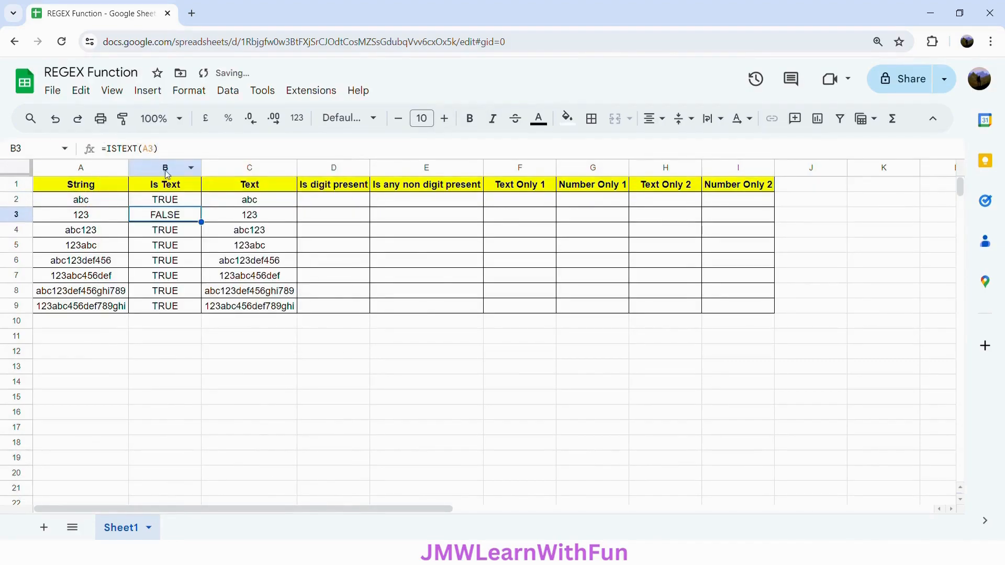
Step: Fill the B2 formula down through B9 and check the copied formula in B3
{"action": "left_click", "coordinate": [186, 203]}
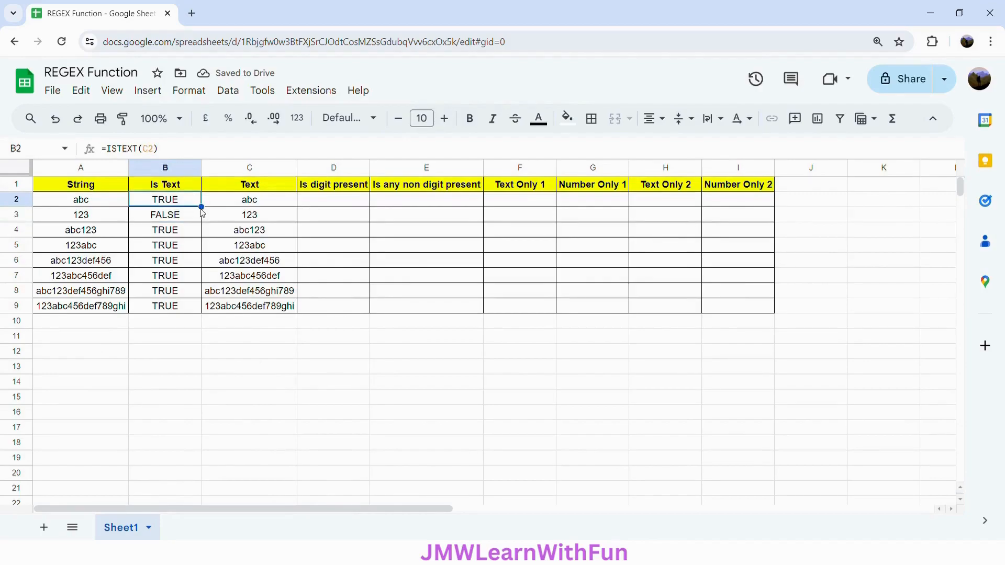
{"action": "left_click_drag", "start_coordinate": [209, 214], "coordinate": [204, 322]}
{"action": "double_click", "coordinate": [191, 224]}
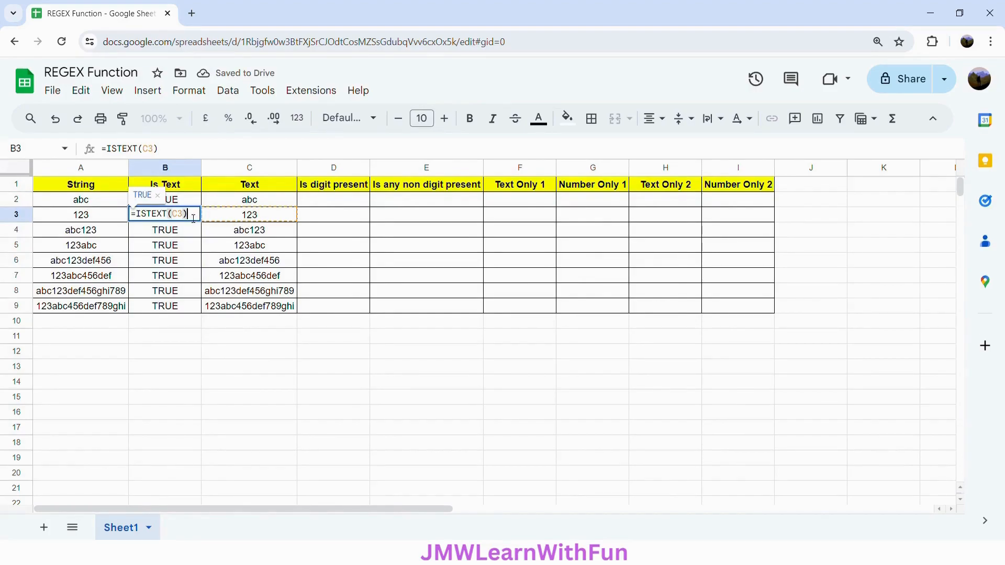
{"action": "left_click", "coordinate": [187, 233]}
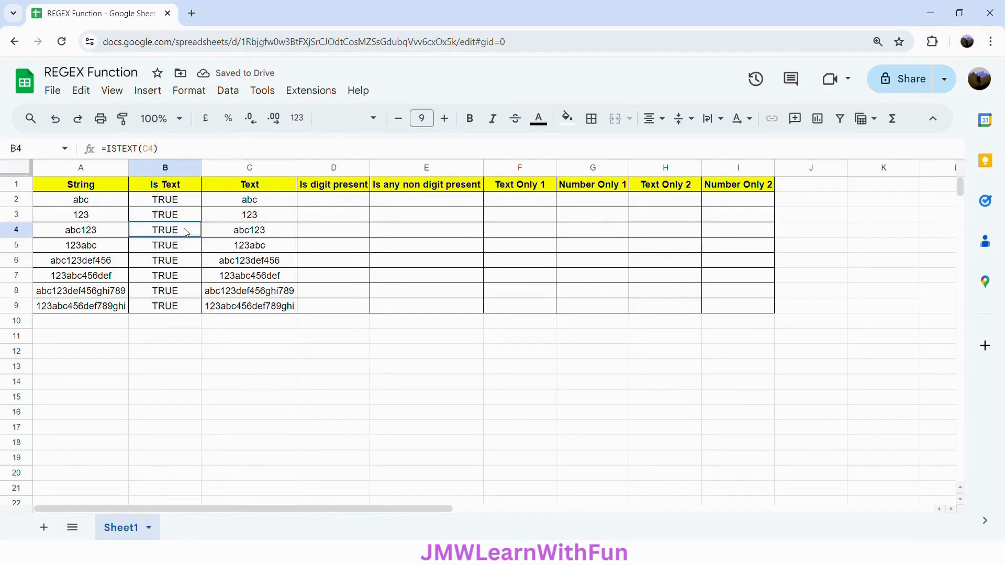
Step: Enter =REGEXMATCH($C2,"\d+") in D2 of the Is digit present column
{"action": "left_click", "coordinate": [329, 205]}
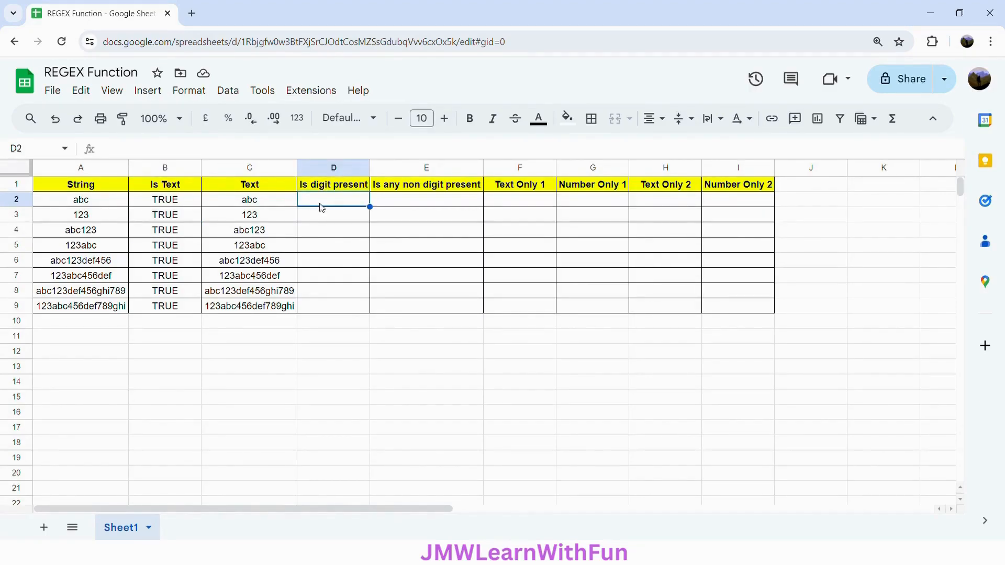
{"action": "type", "text": "="}
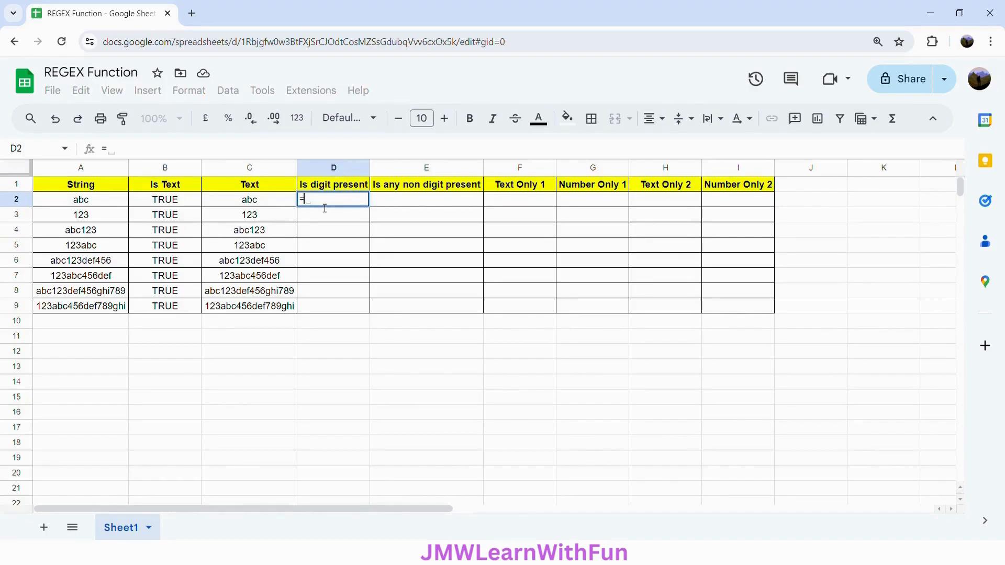
{"action": "type", "text": "R"}
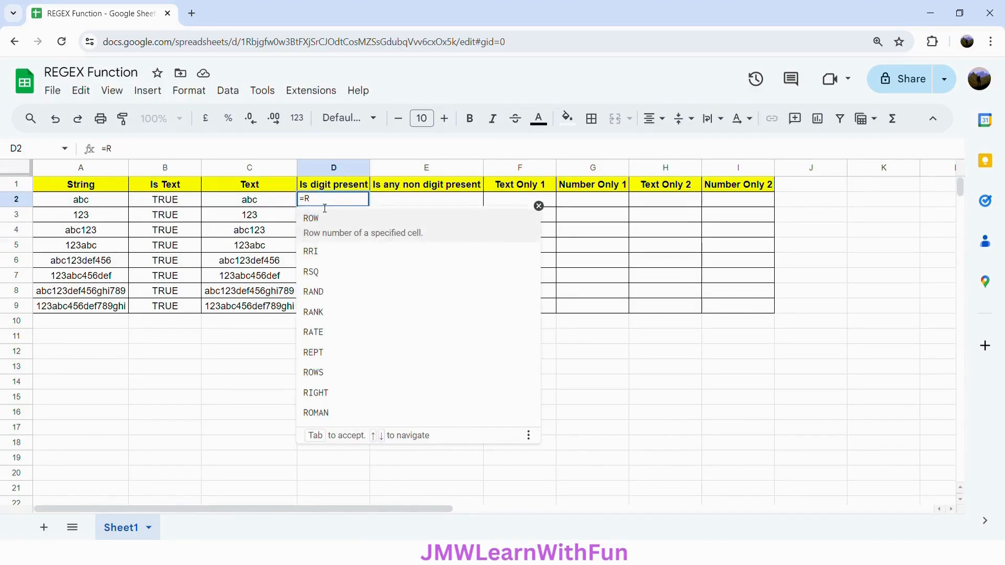
{"action": "type", "text": "EGEX"}
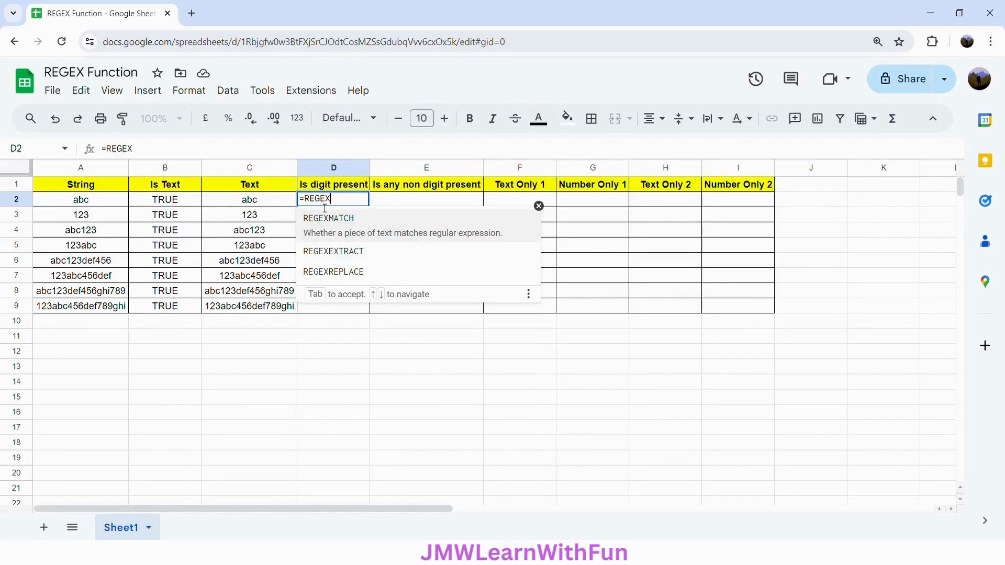
{"action": "type", "text": "MATCH"}
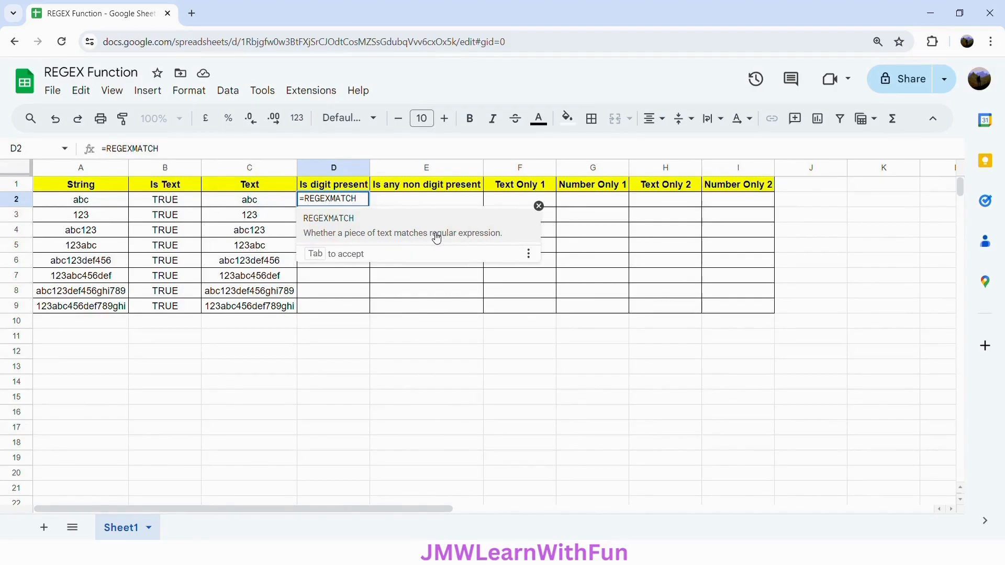
{"action": "type", "text": "("}
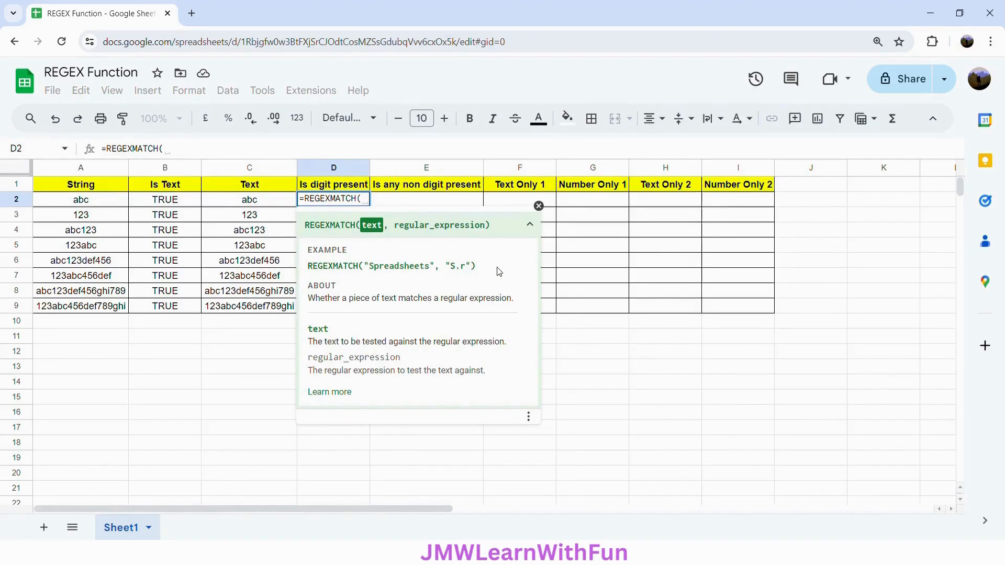
{"action": "left_click", "coordinate": [262, 204]}
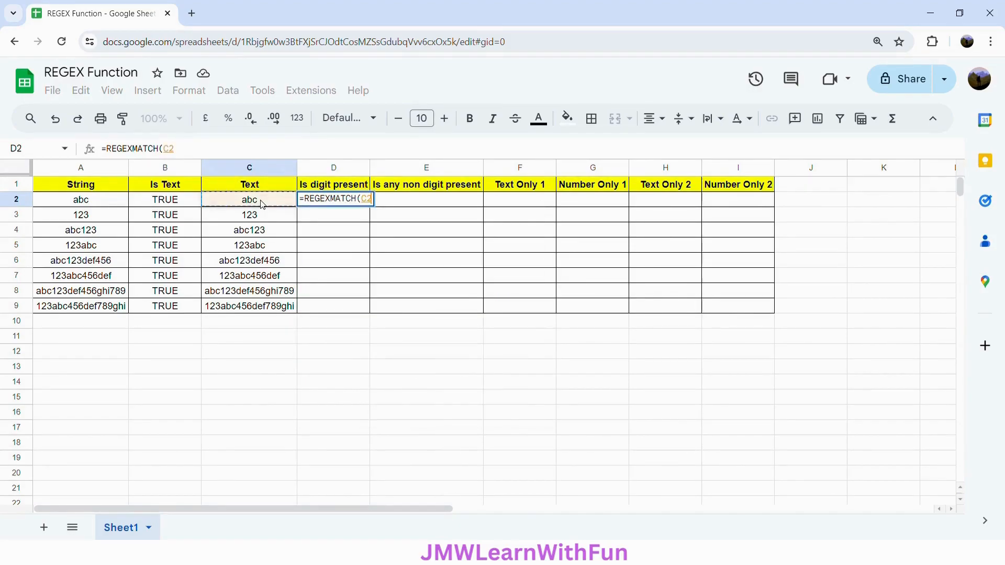
{"action": "left_click", "coordinate": [365, 202]}
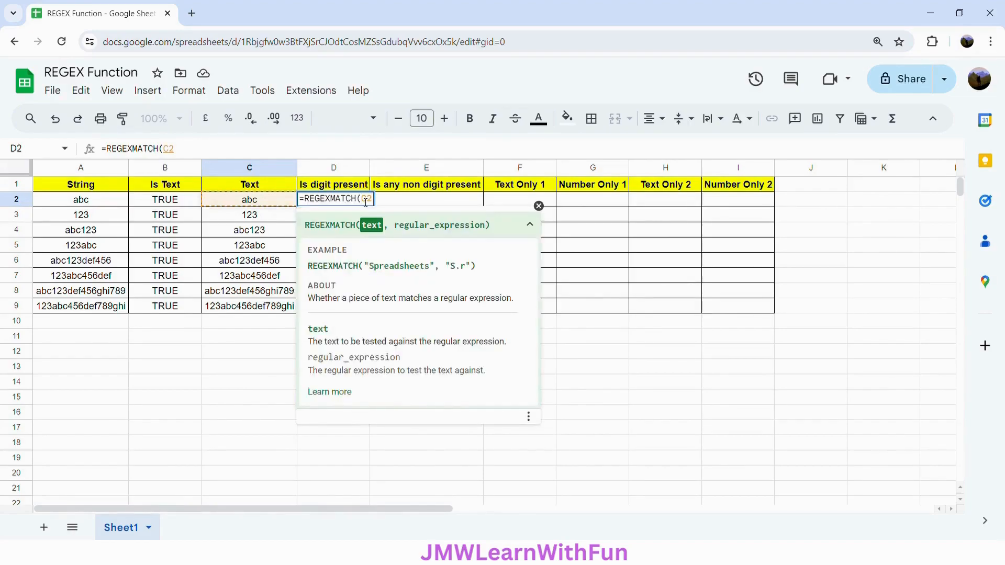
{"action": "type", "text": "$C2,"}
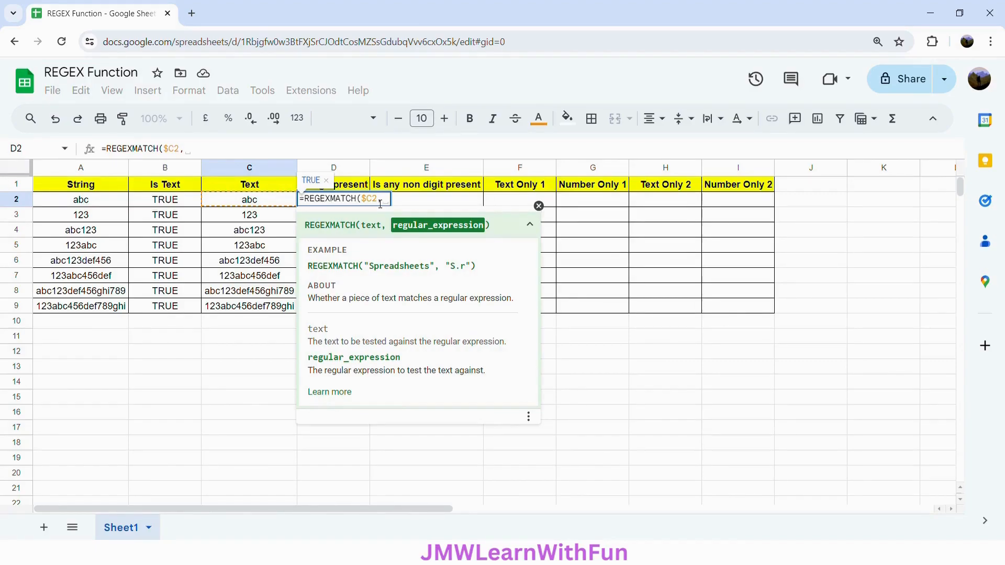
{"action": "type", "text": "\"\""}
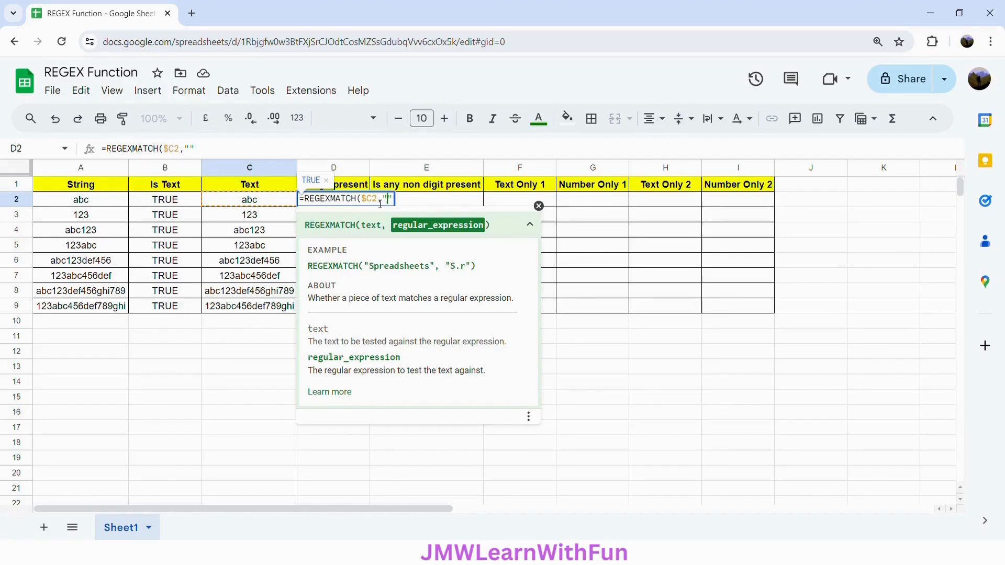
{"action": "type", "text": "\\d+)"}
{"action": "key", "text": "Return"}
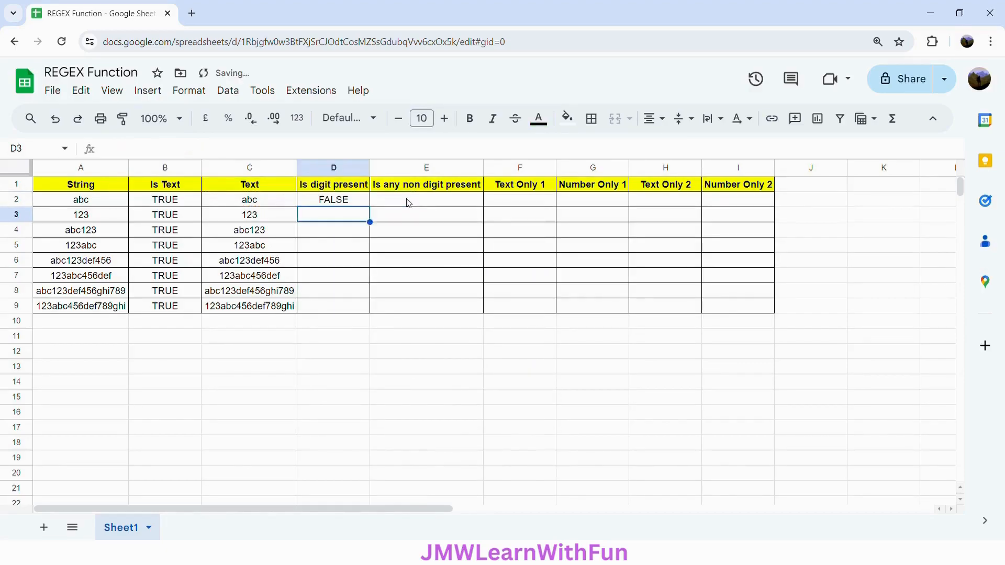
Step: Fill the D2 formula down through D9 and check the copied formula in D3
{"action": "left_click", "coordinate": [263, 202]}
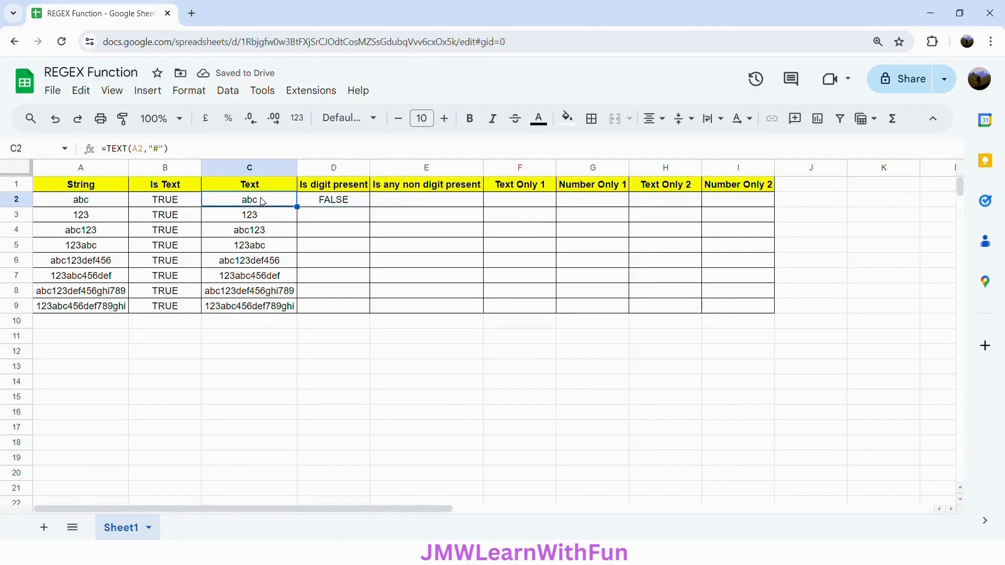
{"action": "left_click", "coordinate": [336, 203]}
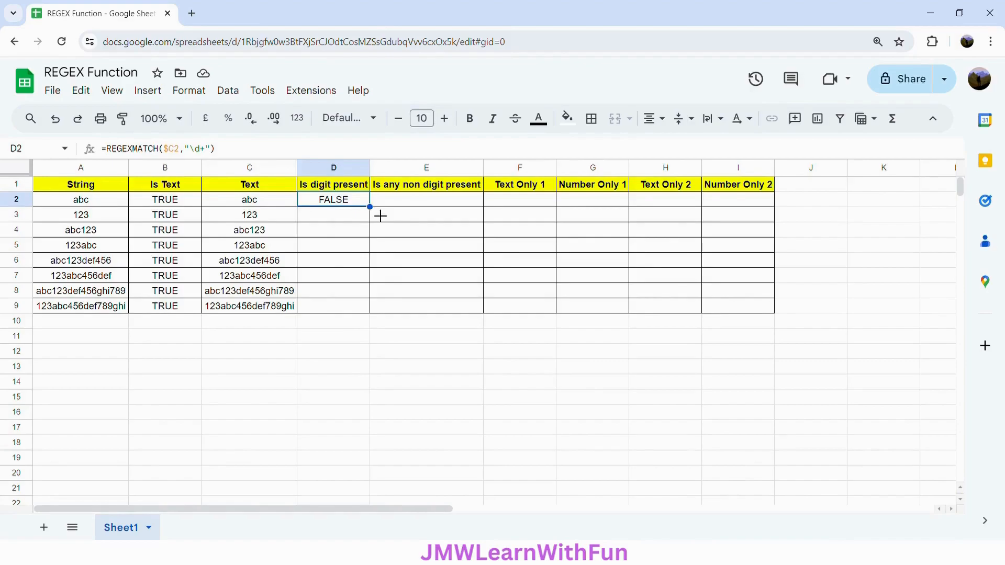
{"action": "left_click_drag", "start_coordinate": [369, 208], "coordinate": [361, 314]}
{"action": "left_click", "coordinate": [332, 217]}
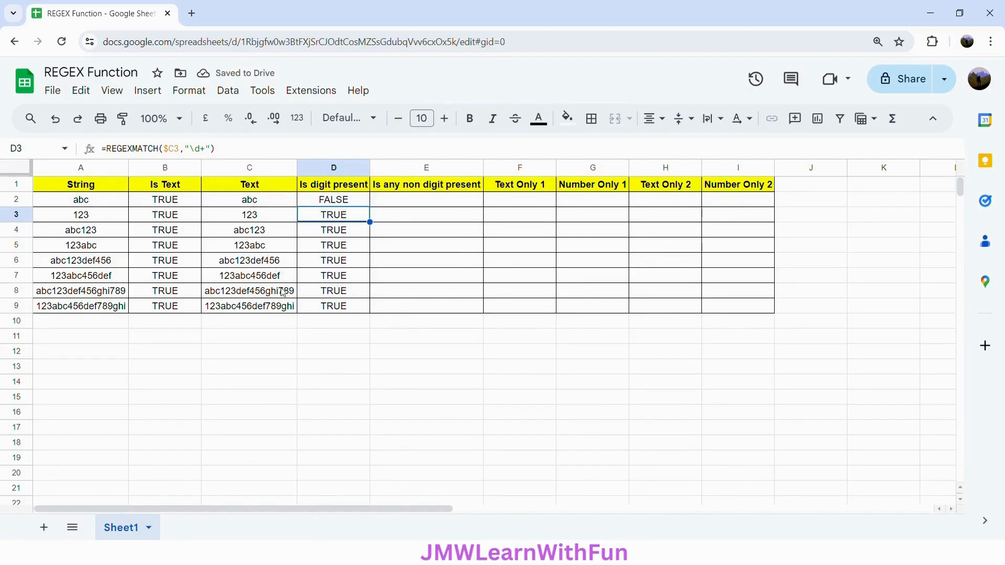
Step: Copy the D2 formula across into E2 of the Is any non digit present column
{"action": "left_click", "coordinate": [360, 203]}
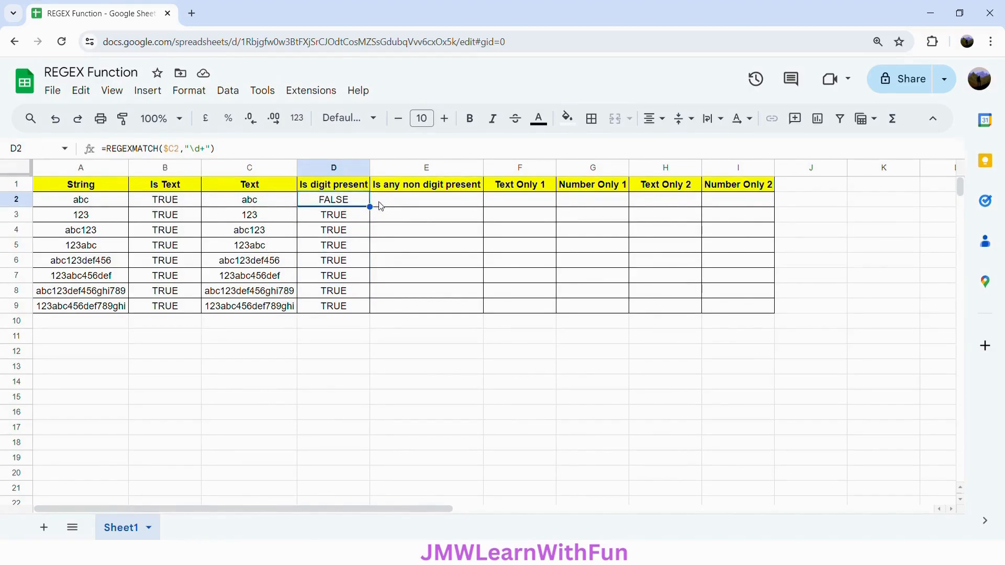
{"action": "left_click_drag", "start_coordinate": [370, 208], "coordinate": [415, 213]}
{"action": "left_click", "coordinate": [404, 205]}
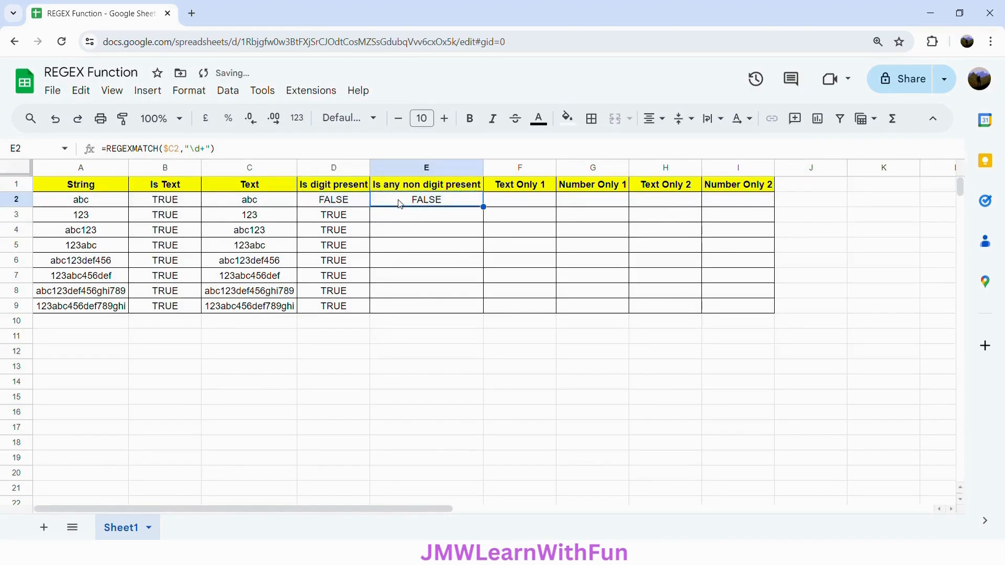
Step: Change the pattern in the E2 formula to "\D+" and accept the suggested auto-fill for E3:E9
{"action": "left_click", "coordinate": [204, 150]}
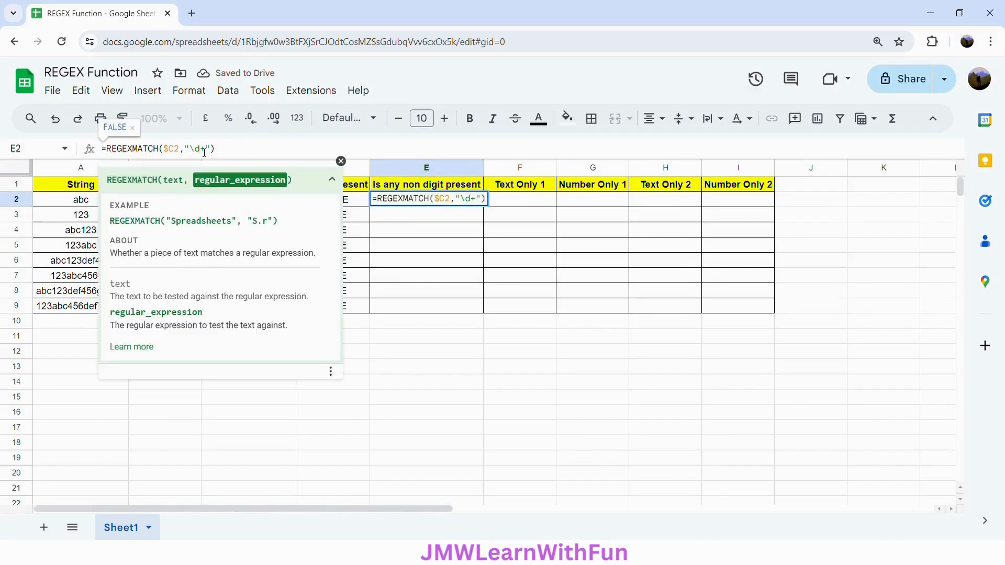
{"action": "key", "text": "BackSpace"}
{"action": "type", "text": "D"}
{"action": "left_click", "coordinate": [223, 152]}
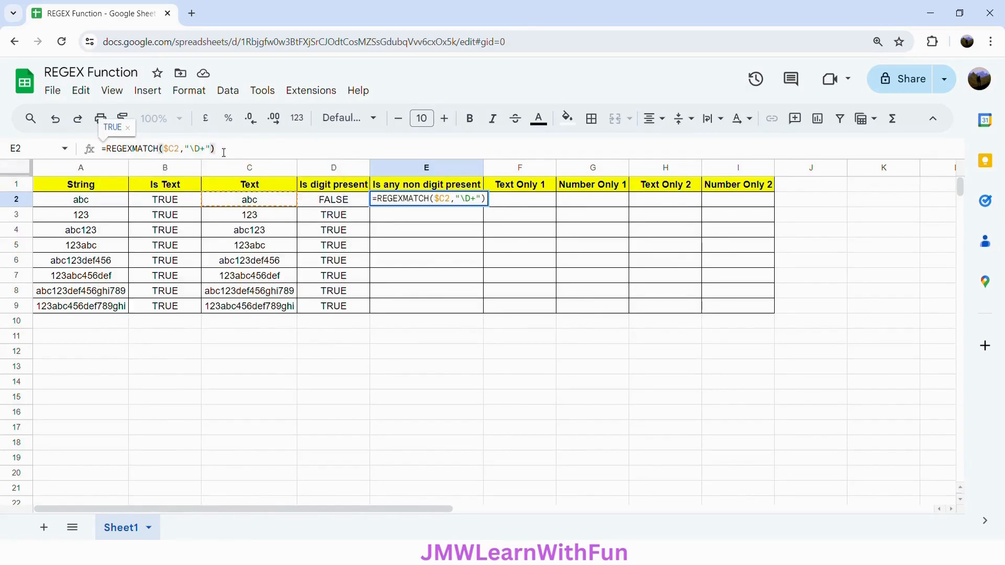
{"action": "key", "text": "Return"}
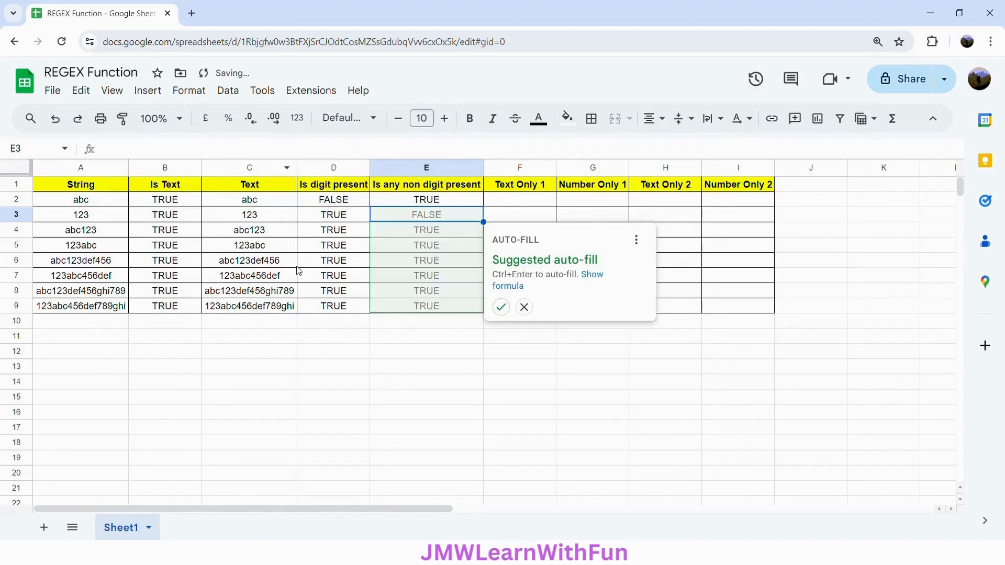
{"action": "left_click", "coordinate": [501, 308]}
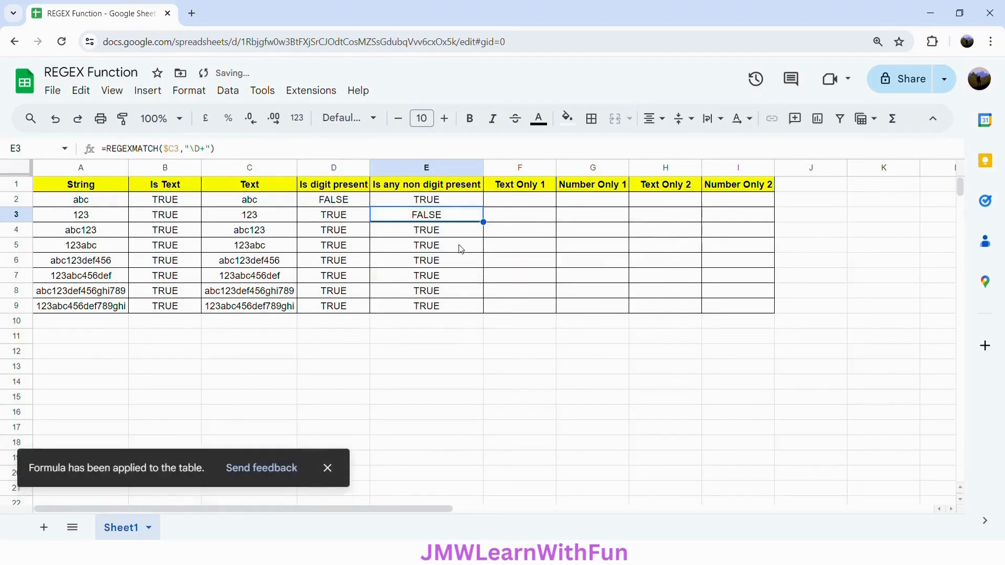
Step: Compare the non-digit results in E2 and E3 with their strings and review the Text column entries in C2:C5
{"action": "left_click", "coordinate": [404, 203]}
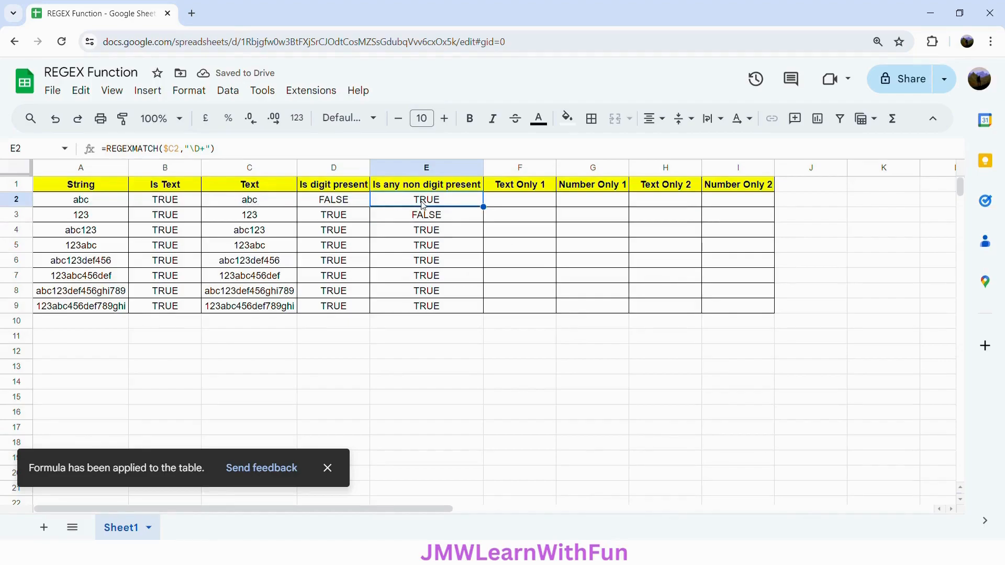
{"action": "left_click", "coordinate": [256, 218]}
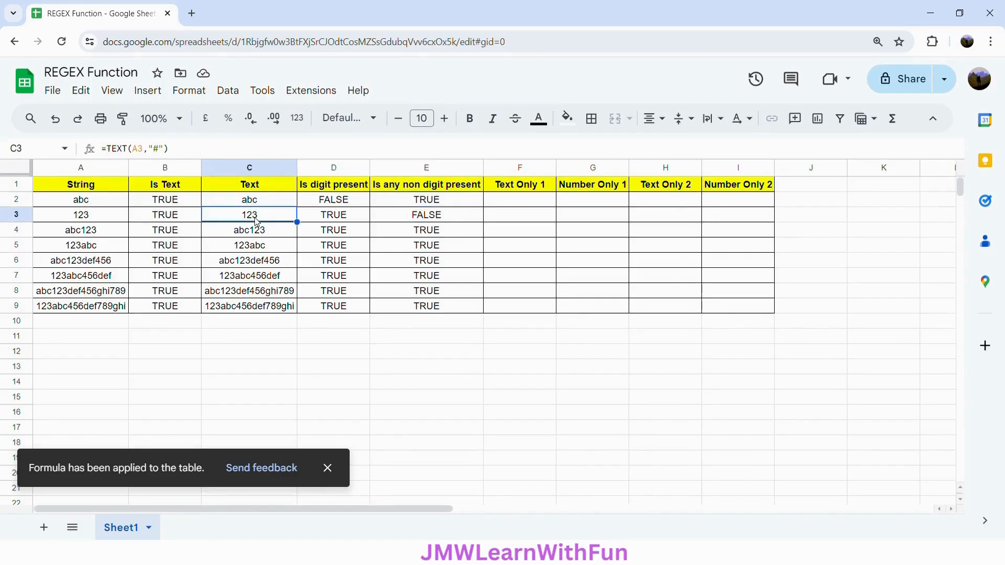
{"action": "left_click", "coordinate": [432, 218]}
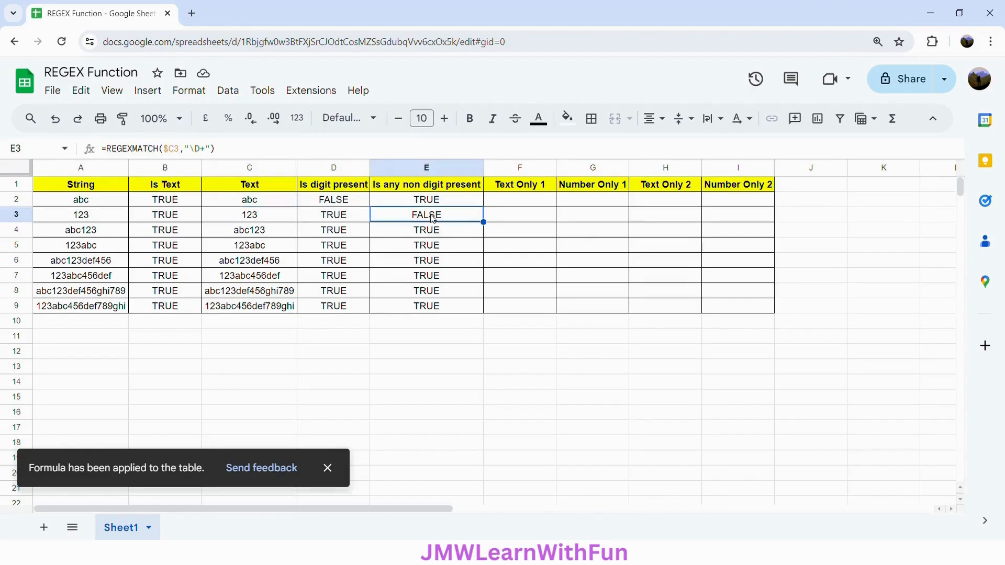
{"action": "left_click", "coordinate": [509, 203]}
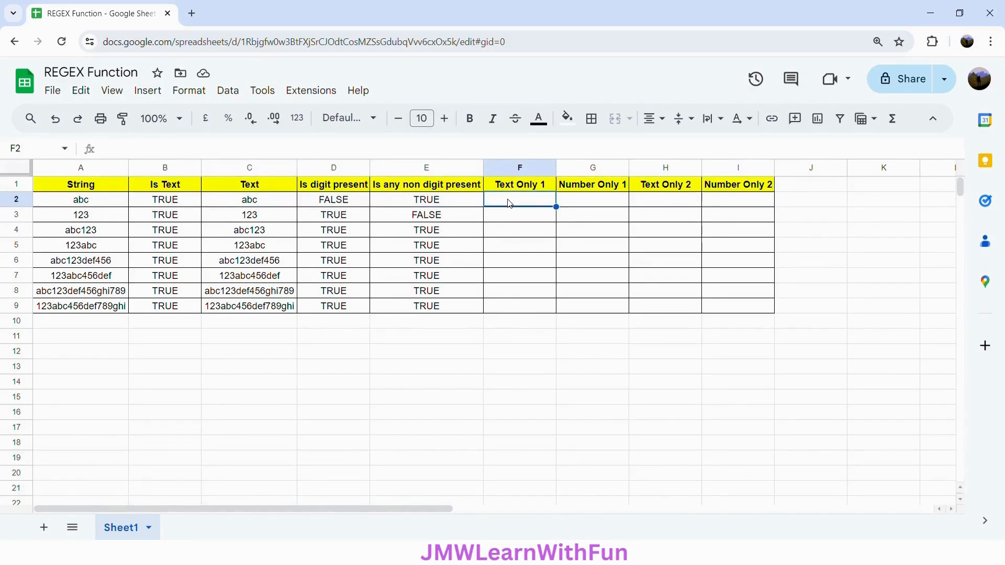
{"action": "left_click", "coordinate": [257, 204]}
{"action": "left_click", "coordinate": [259, 215]}
{"action": "left_click", "coordinate": [242, 233]}
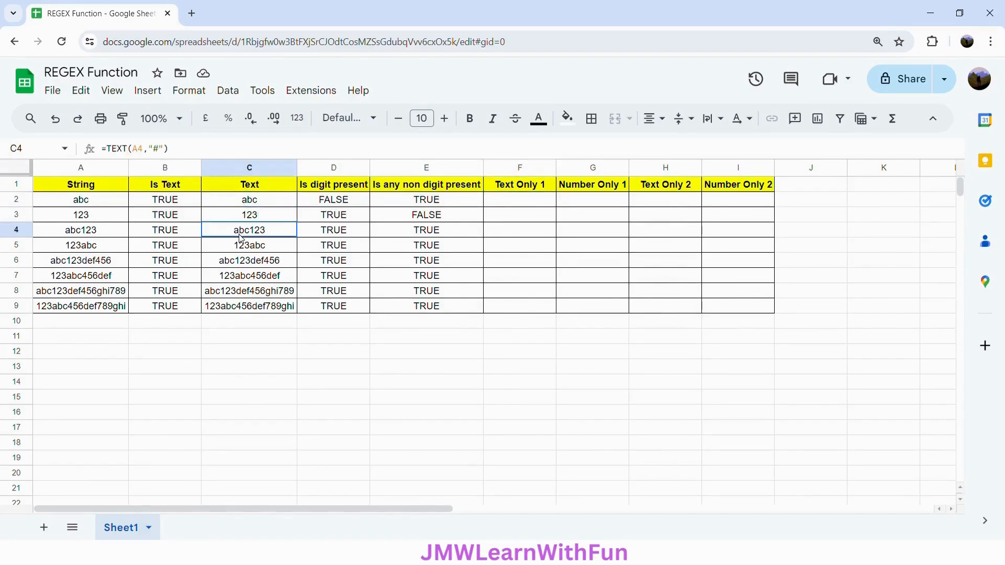
{"action": "left_click", "coordinate": [236, 248]}
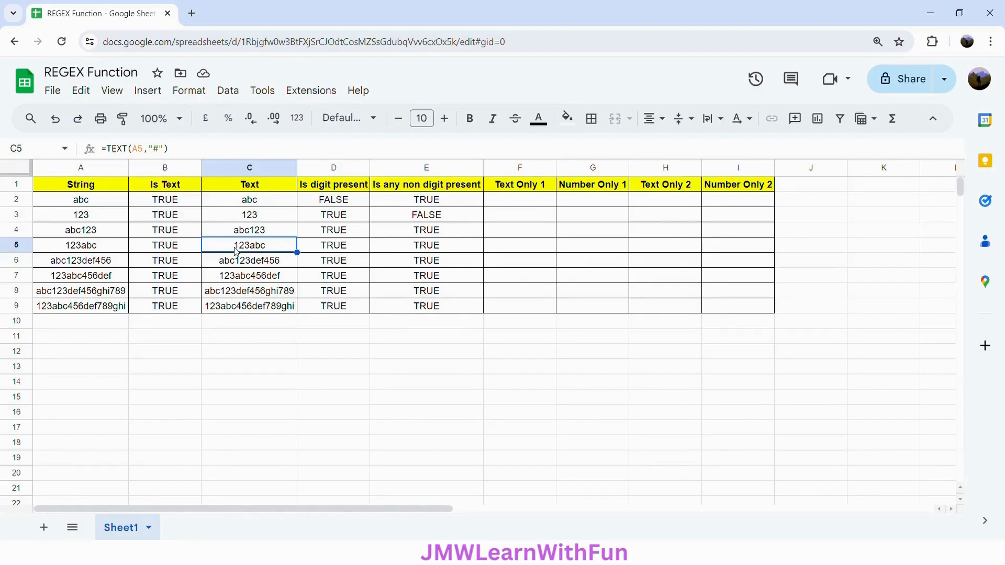
Step: Enter =REGEXEXTRACT(C2,"\D+") in F2 of the Text Only 1 column and accept the suggested auto-fill for F3:F9
{"action": "left_click", "coordinate": [515, 202]}
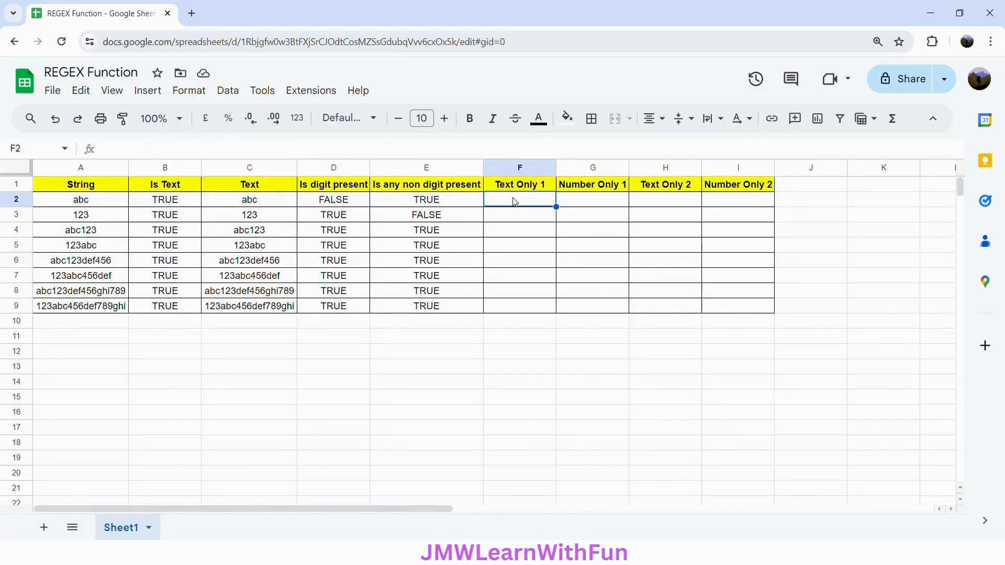
{"action": "type", "text": "=REGEX"}
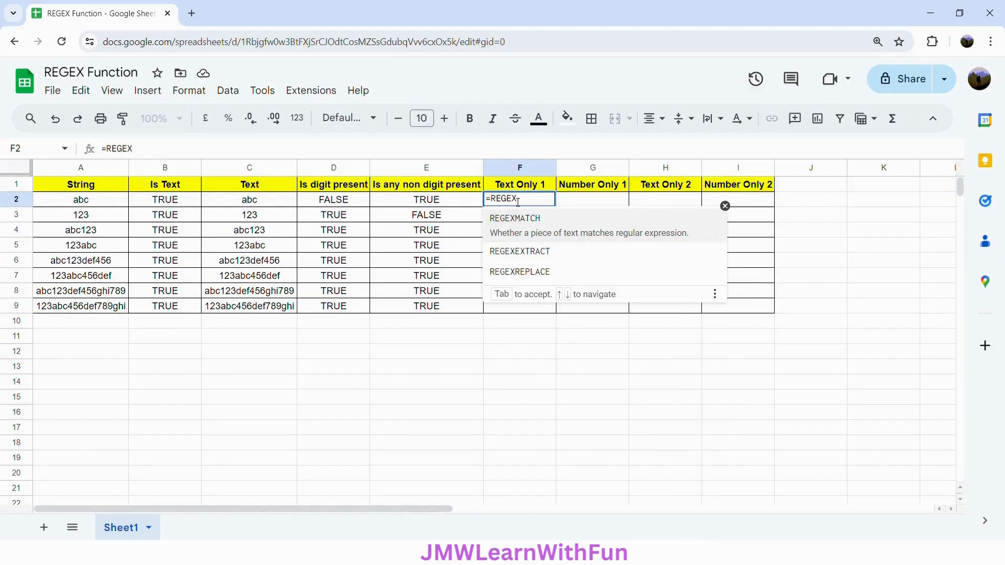
{"action": "type", "text": "EXTRACT("}
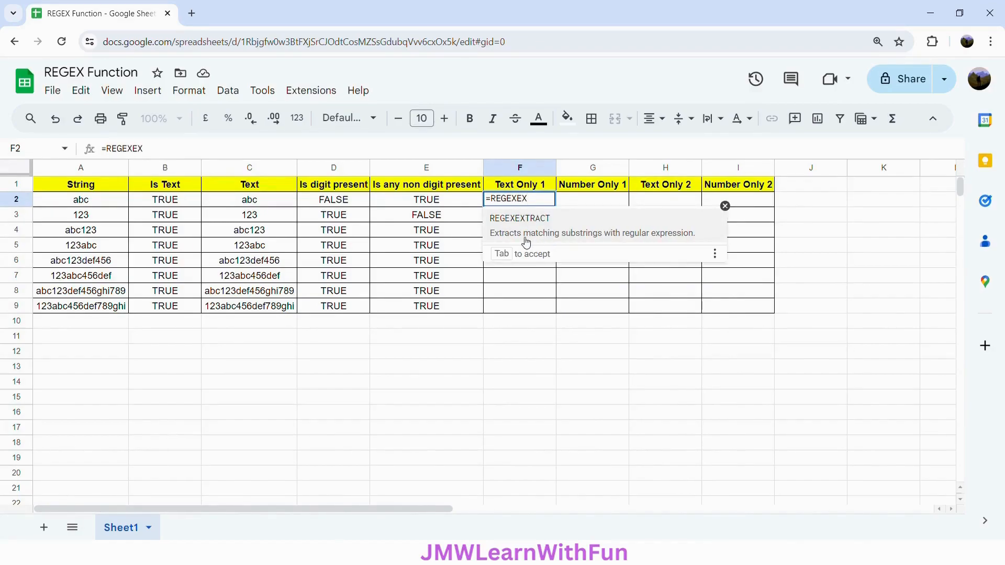
{"action": "left_click", "coordinate": [665, 237]}
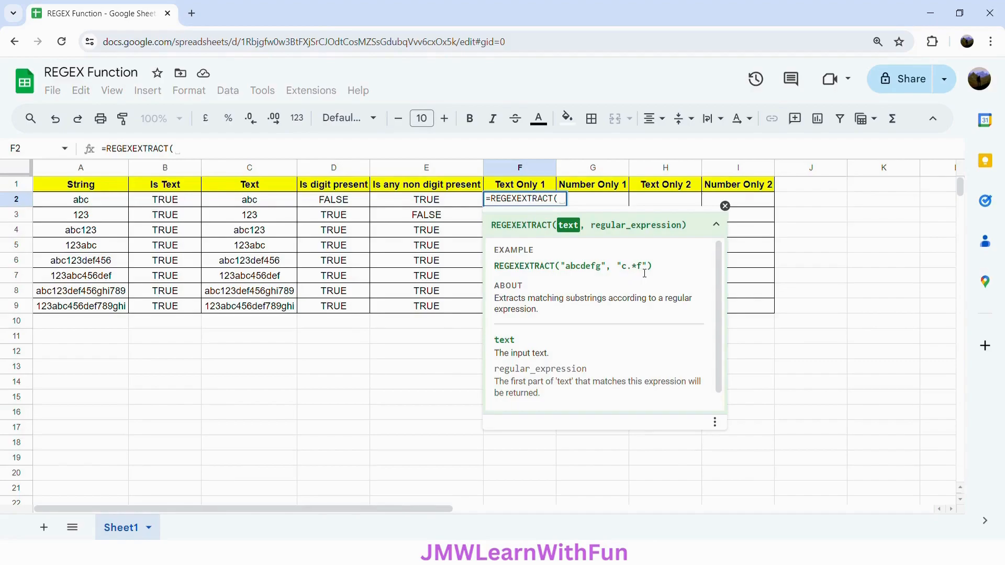
{"action": "left_click", "coordinate": [272, 201]}
{"action": "type", "text": ",\"\""}
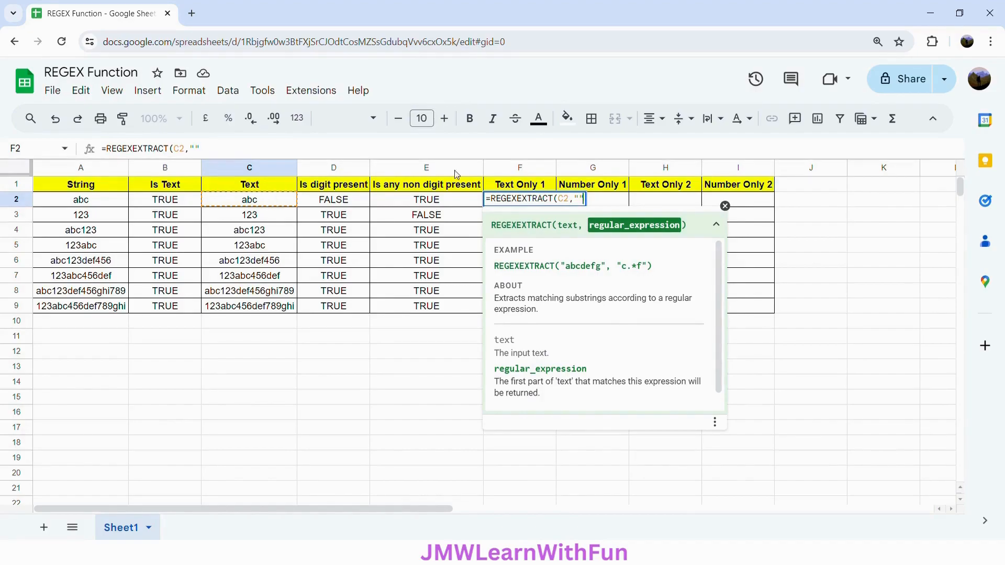
{"action": "left_click", "coordinate": [584, 200]}
{"action": "type", "text": "\\"}
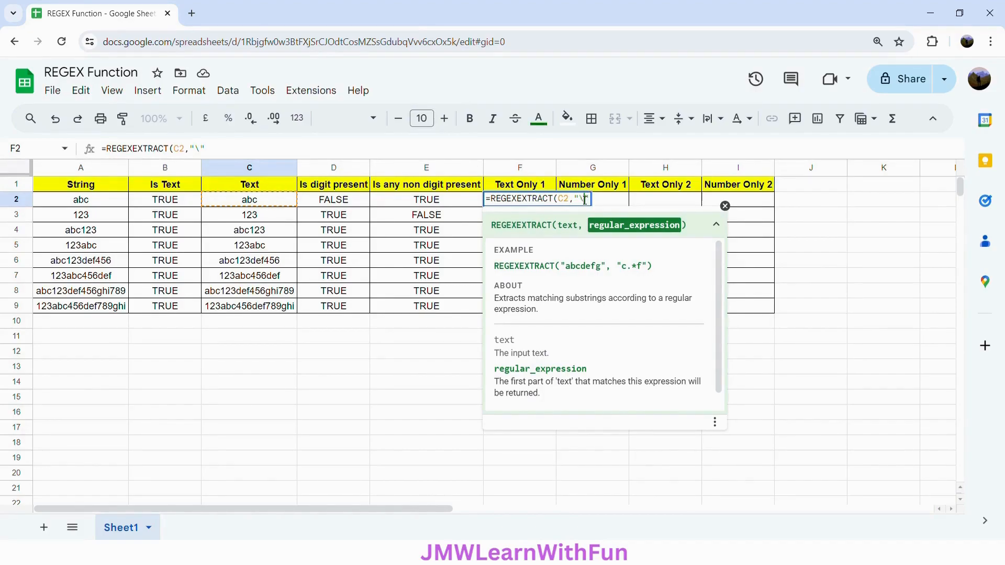
{"action": "type", "text": "D+"}
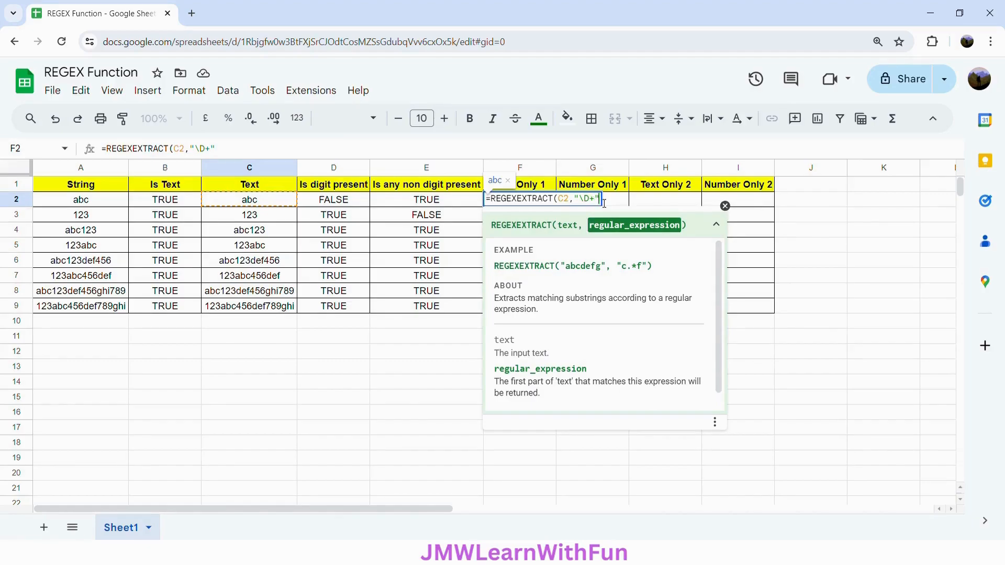
{"action": "type", "text": ")"}
{"action": "key", "text": "Return"}
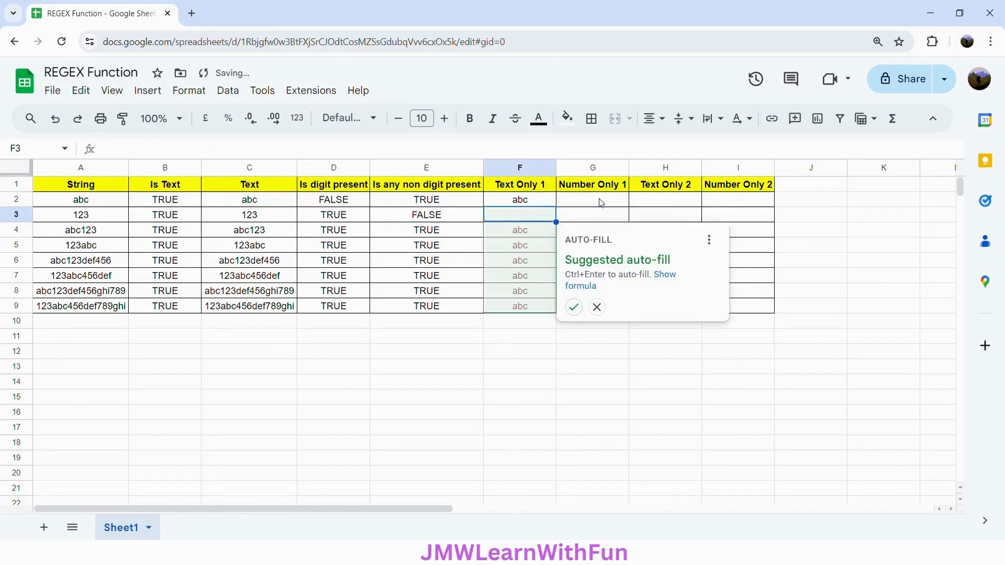
{"action": "left_click", "coordinate": [574, 307]}
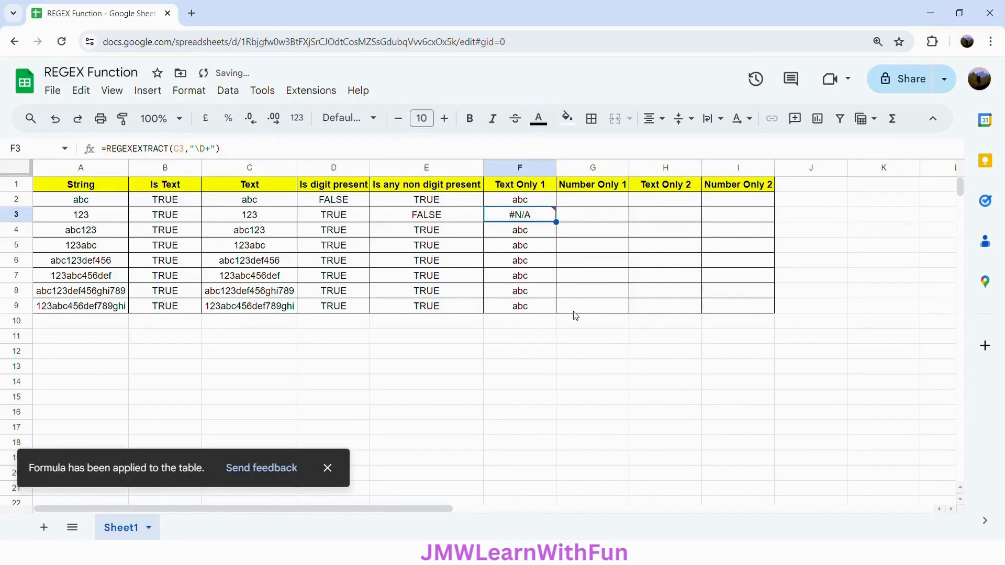
Step: Change the F2 formula's cell reference to $C2 to lock the column, and fill the formula down through F9
{"action": "left_click", "coordinate": [540, 204]}
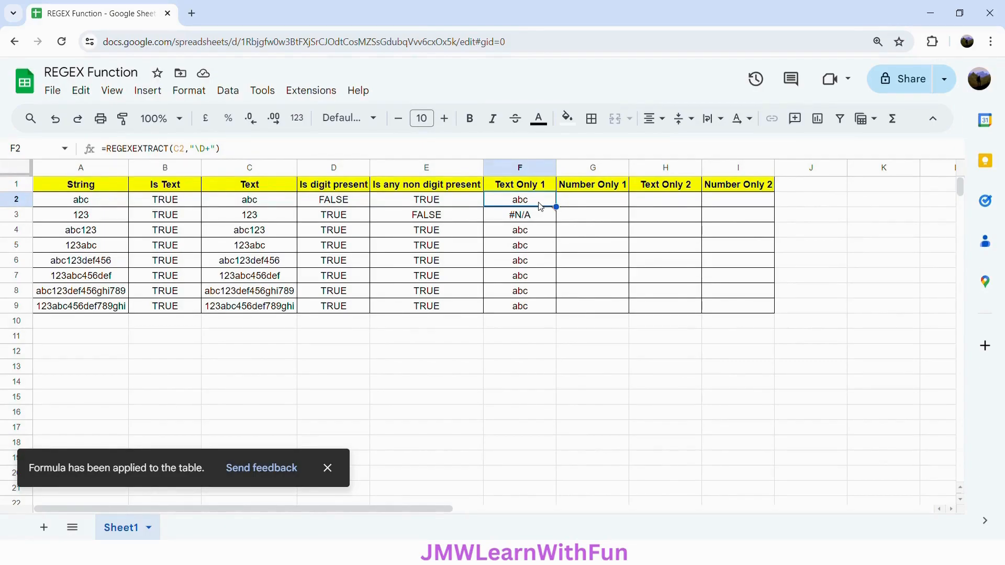
{"action": "left_click", "coordinate": [534, 217]}
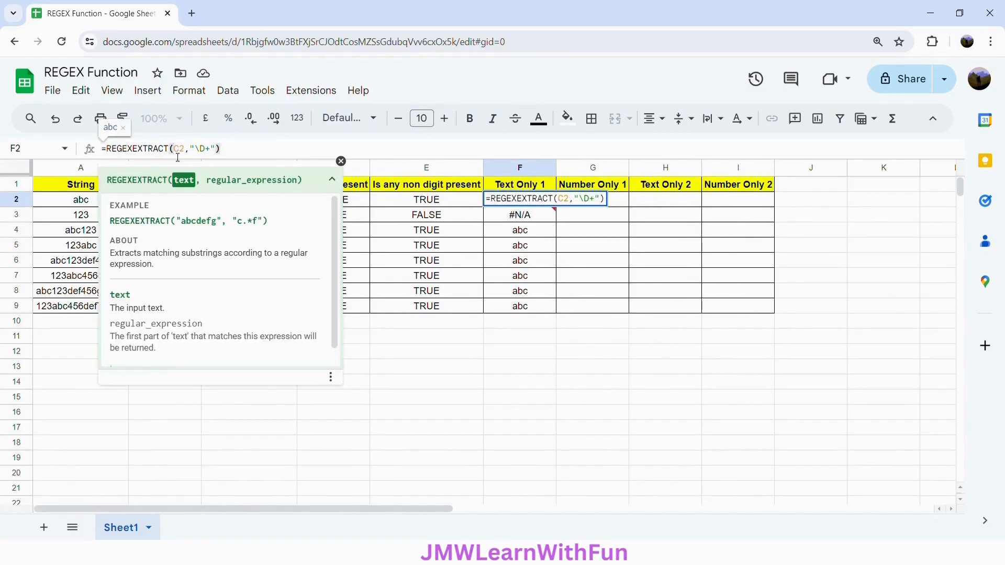
{"action": "type", "text": "$C2,\"\\D+\")"}
{"action": "key", "text": "Return"}
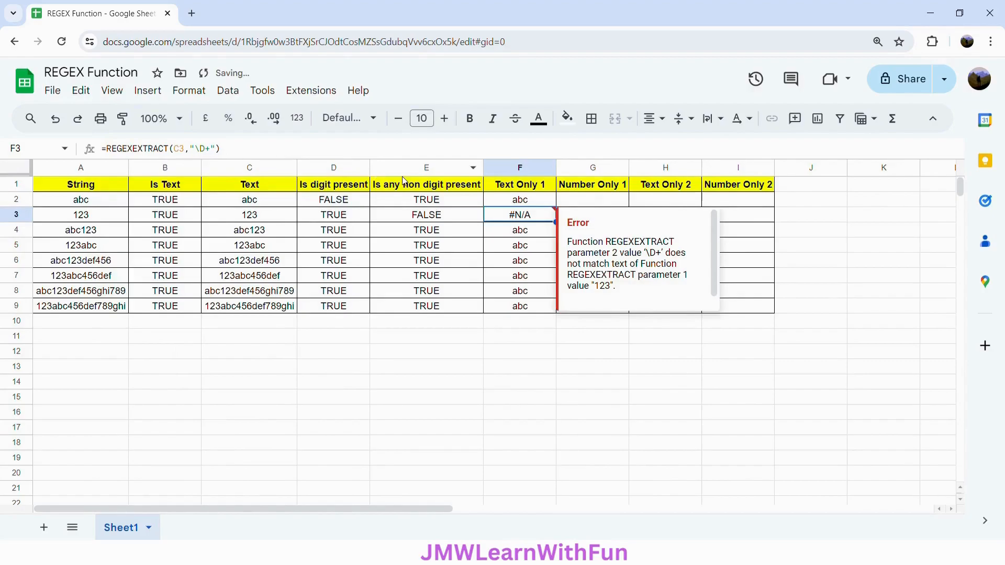
{"action": "left_click", "coordinate": [531, 204]}
{"action": "left_click_drag", "start_coordinate": [557, 208], "coordinate": [563, 320]}
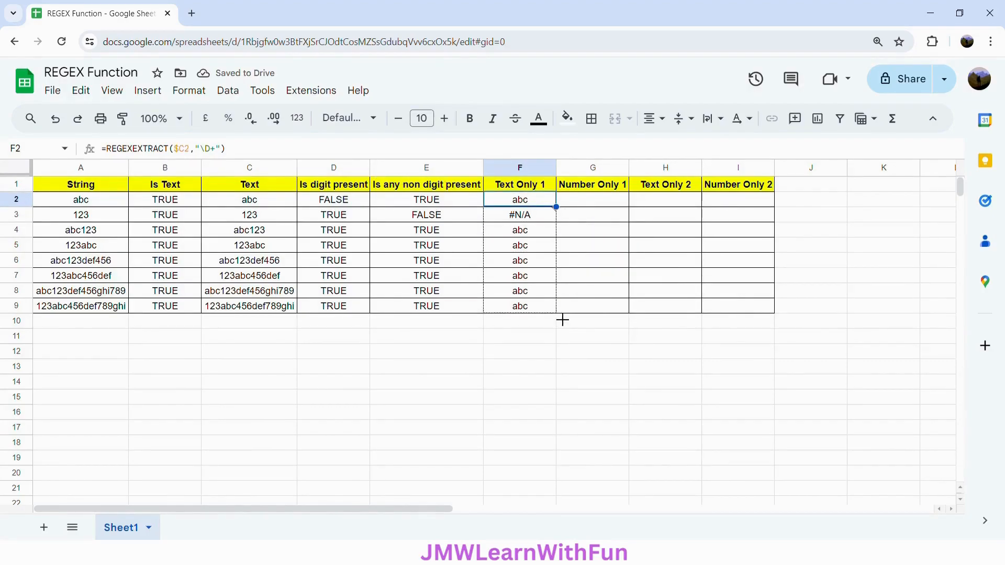
Step: Copy the F2 formula across into G2 of the Number Only 1 column and change its pattern to "\d+"
{"action": "left_click", "coordinate": [556, 205]}
{"action": "left_click_drag", "start_coordinate": [563, 215], "coordinate": [594, 209]}
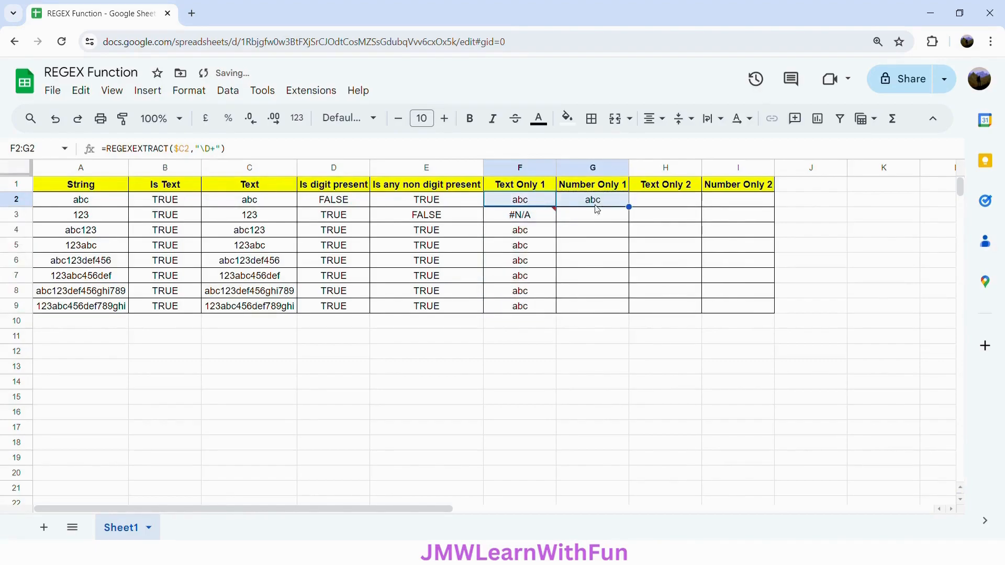
{"action": "left_click", "coordinate": [588, 205]}
{"action": "left_click", "coordinate": [216, 152]}
{"action": "key", "text": "BackSpace"}
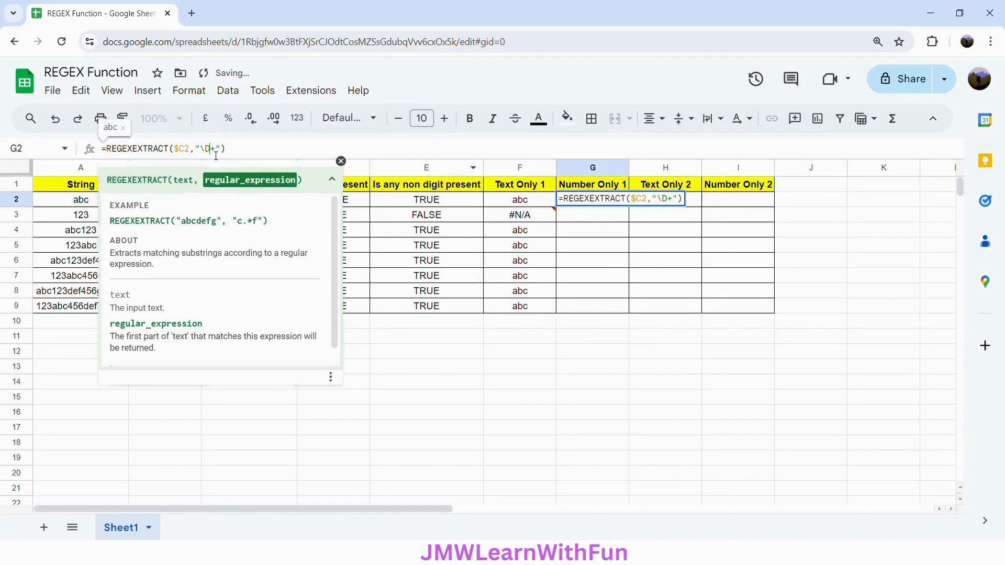
{"action": "type", "text": "d"}
{"action": "key", "text": "Return"}
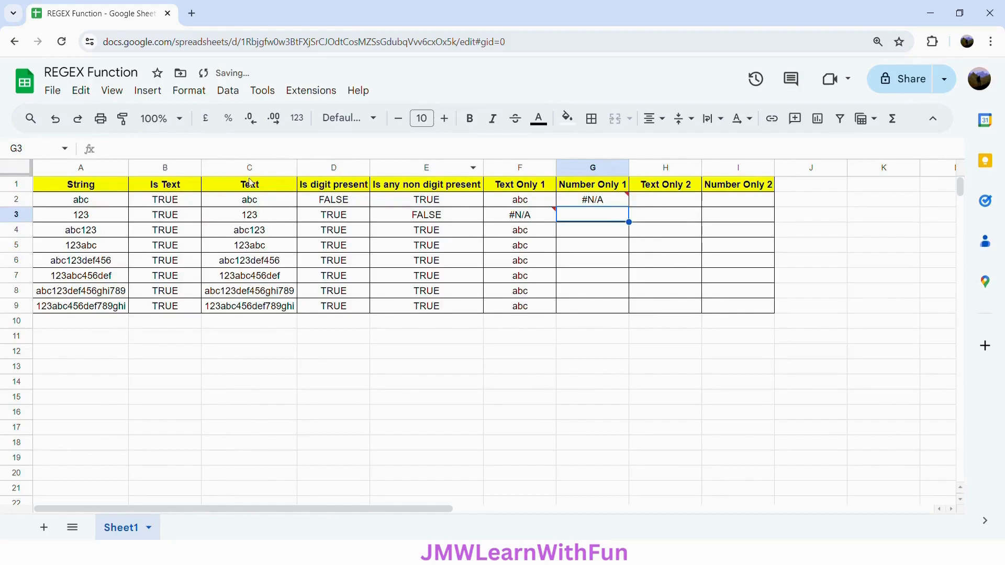
Step: Fill the G2 formula down through G9 and compare the results in G2 and G3 with the mixed strings in C4:C5
{"action": "left_click", "coordinate": [603, 200]}
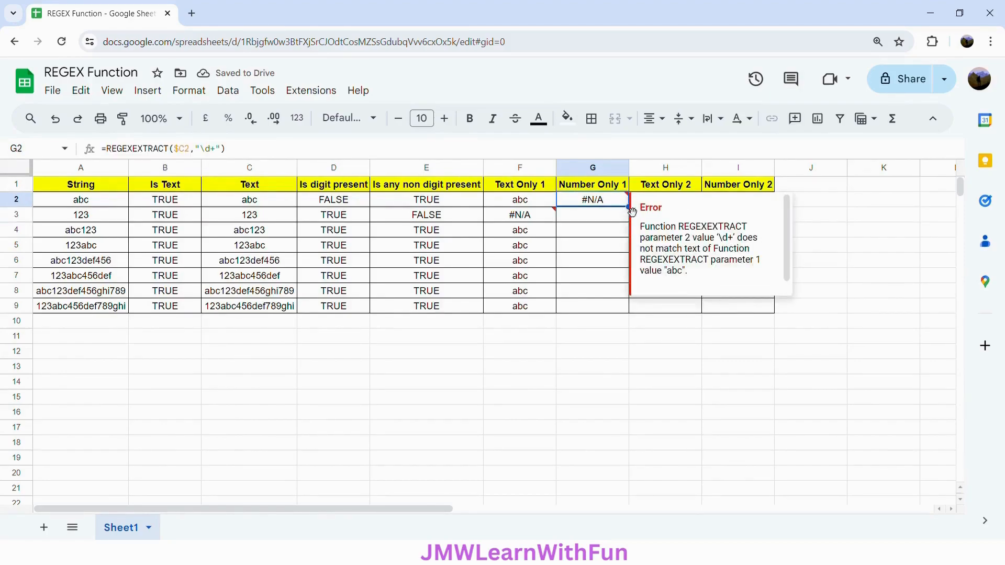
{"action": "left_click_drag", "start_coordinate": [628, 207], "coordinate": [628, 310]}
{"action": "left_click", "coordinate": [607, 217]}
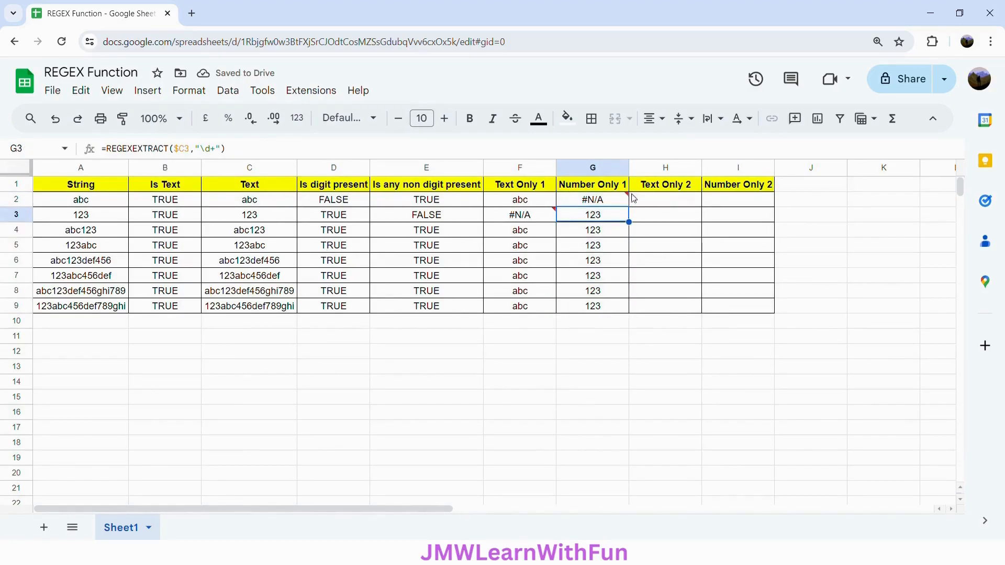
{"action": "left_click", "coordinate": [617, 203]}
{"action": "left_click", "coordinate": [601, 215]}
{"action": "left_click", "coordinate": [236, 233]}
{"action": "left_click", "coordinate": [256, 246], "text": "shift"}
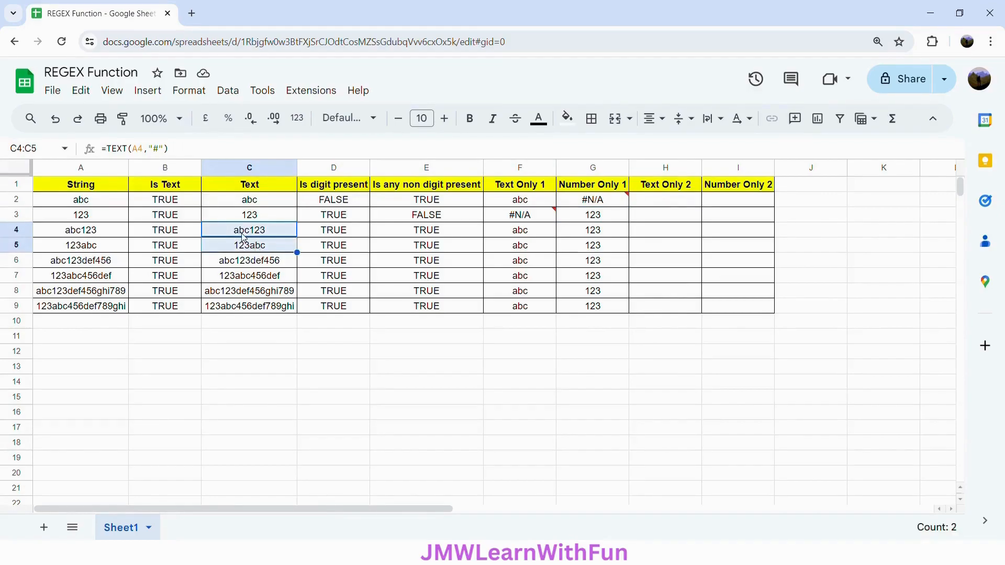
Step: Enter =REGEXREPLACE($C2,"\d+","") in H2 of the Text Only 2 column
{"action": "left_click", "coordinate": [656, 201]}
{"action": "type", "text": "=REGEX"}
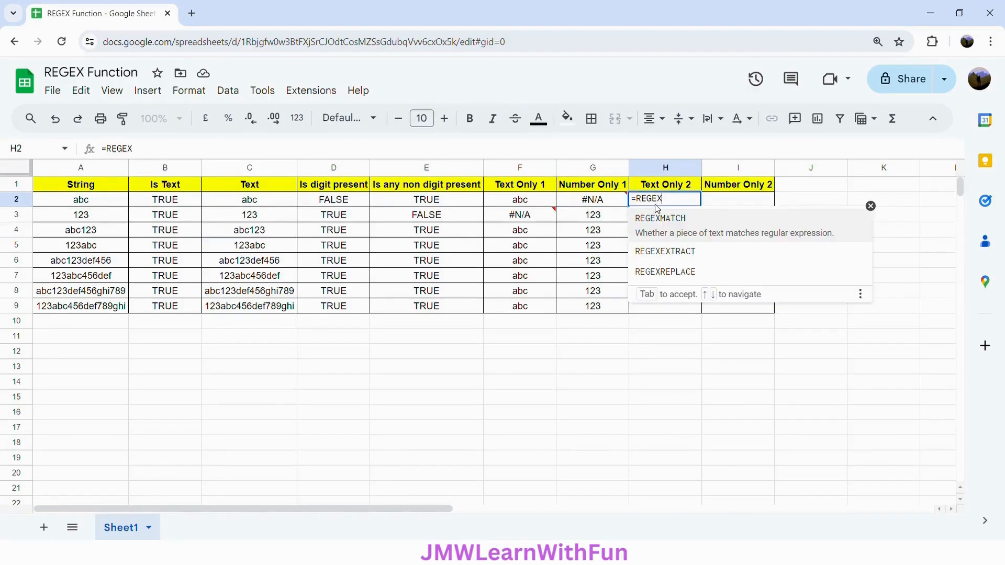
{"action": "type", "text": "REPLACE"}
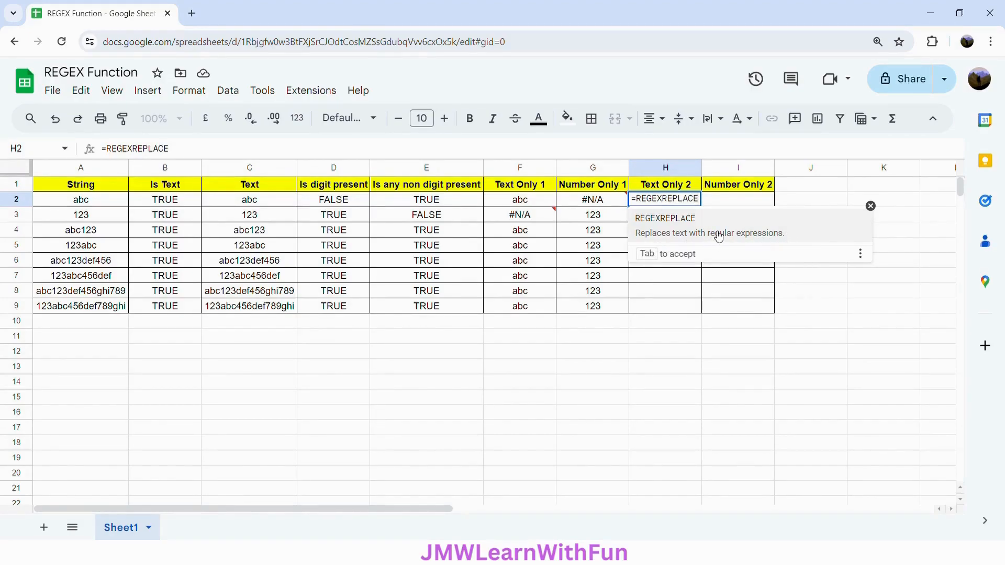
{"action": "type", "text": "("}
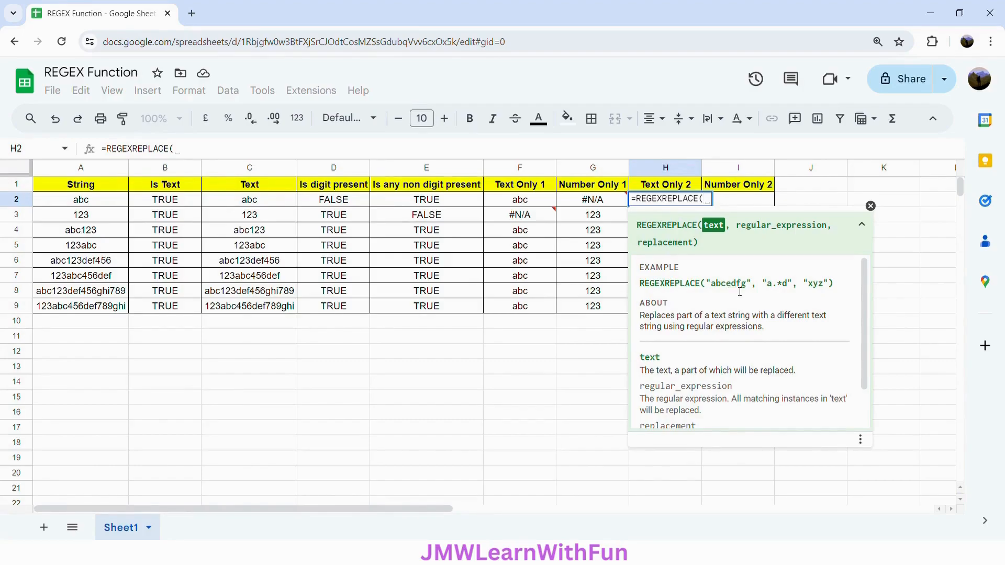
{"action": "left_click", "coordinate": [272, 206]}
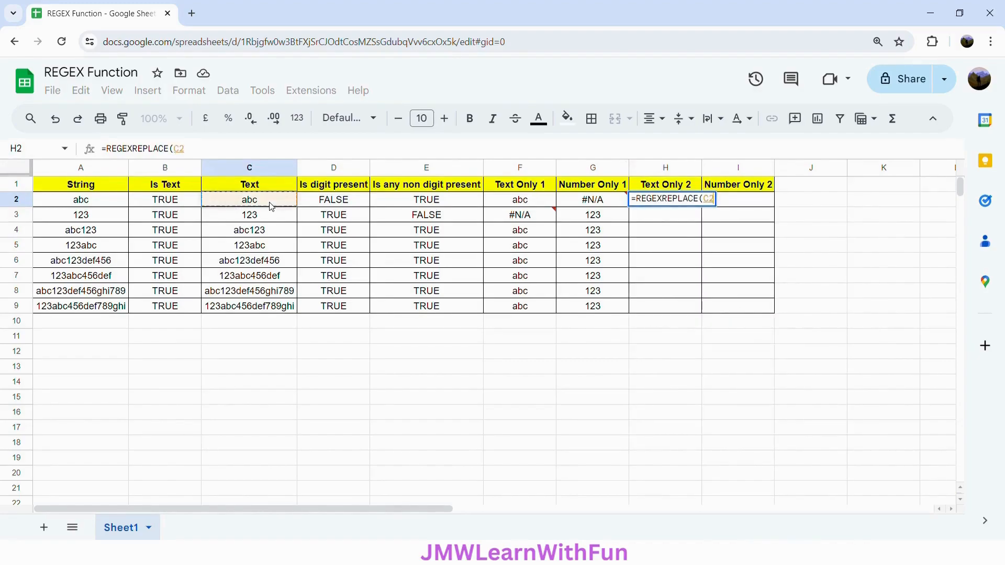
{"action": "left_click", "coordinate": [182, 157]}
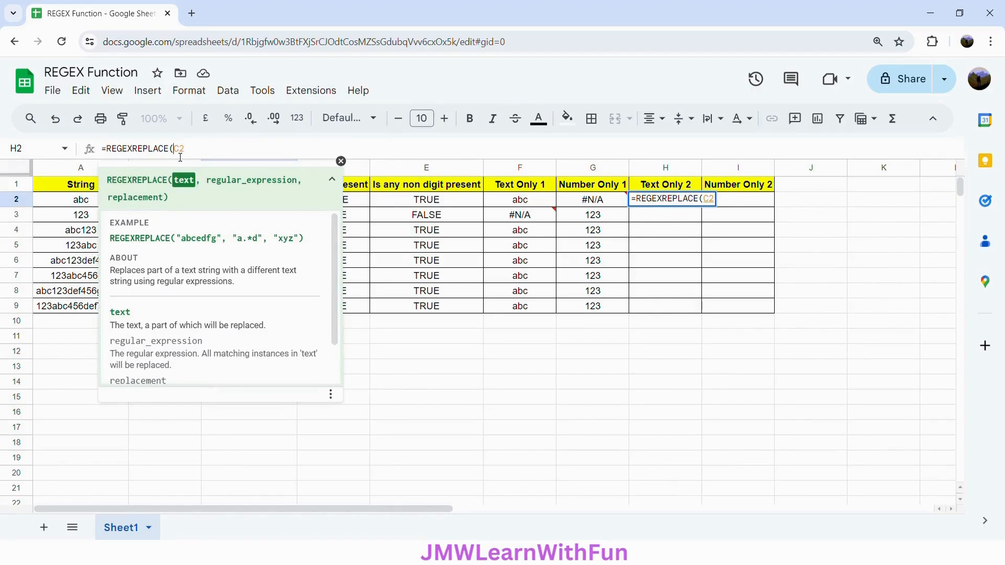
{"action": "type", "text": "$C2,\""}
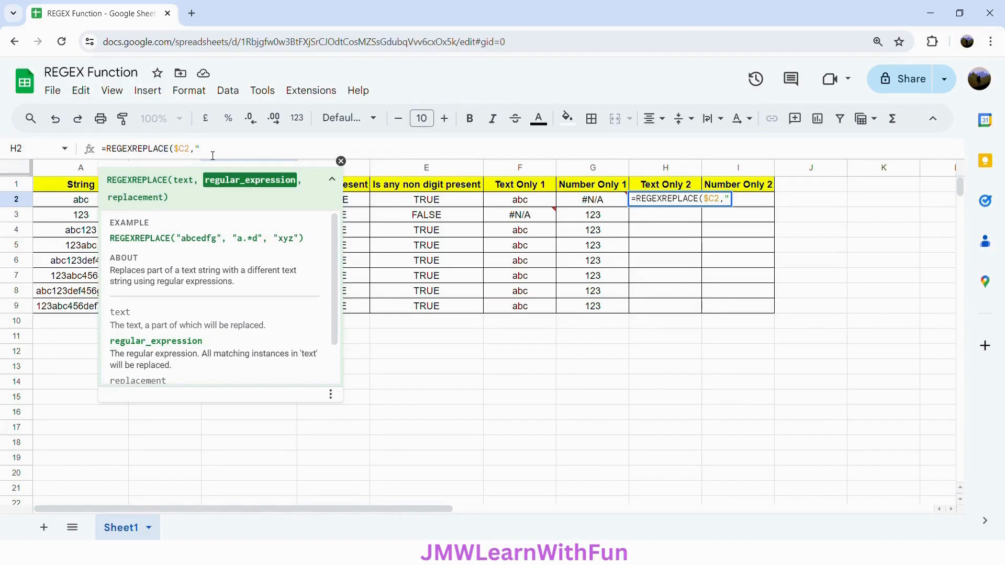
{"action": "type", "text": "\\d+"}
{"action": "type", "text": "\","}
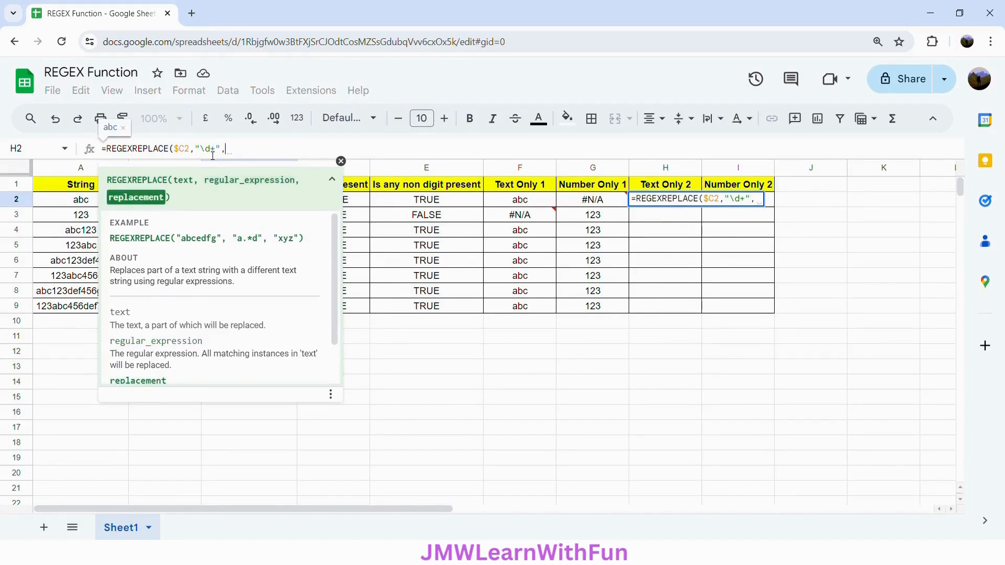
{"action": "type", "text": "\"\""}
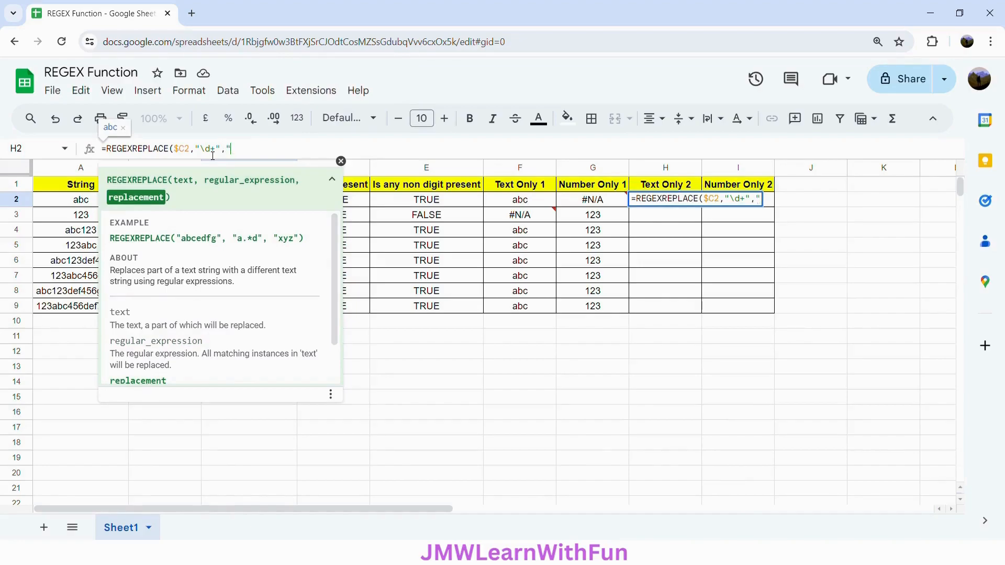
{"action": "type", "text": ")"}
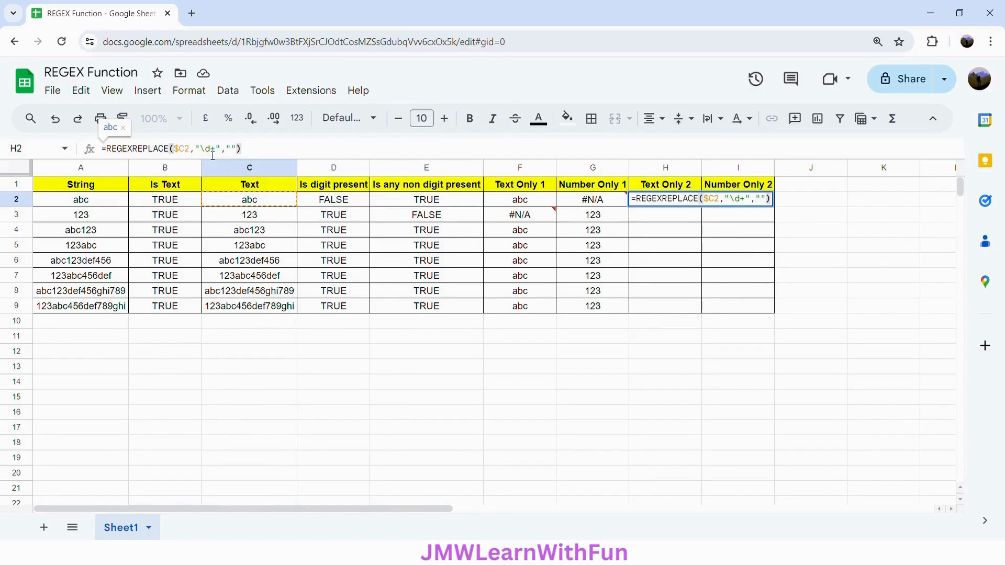
{"action": "key", "text": "Return"}
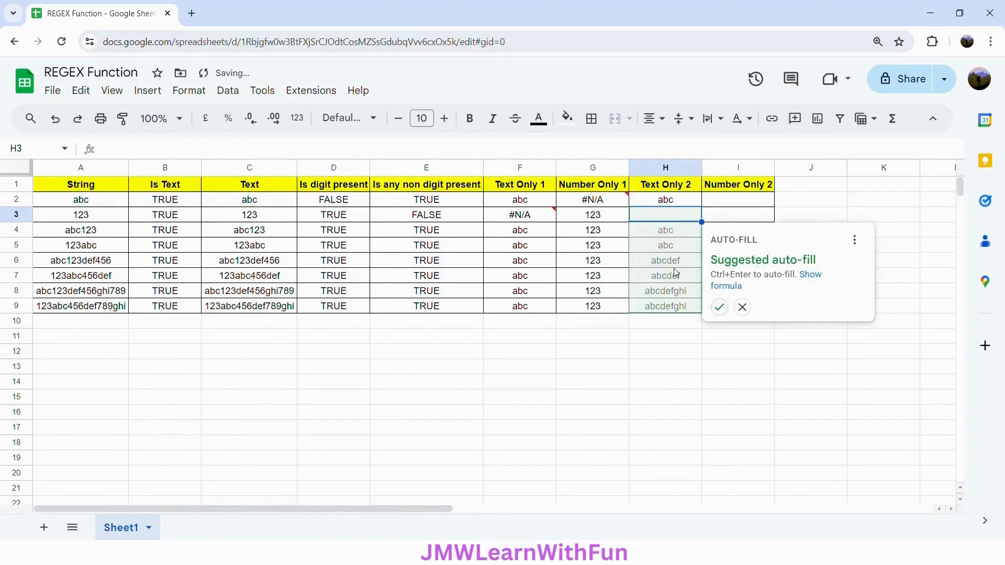
Step: Accept the suggested auto-fill for H3:H9 and check the formulas in H2 and H3
{"action": "left_click", "coordinate": [719, 307]}
{"action": "left_click", "coordinate": [663, 206]}
{"action": "left_click", "coordinate": [654, 219]}
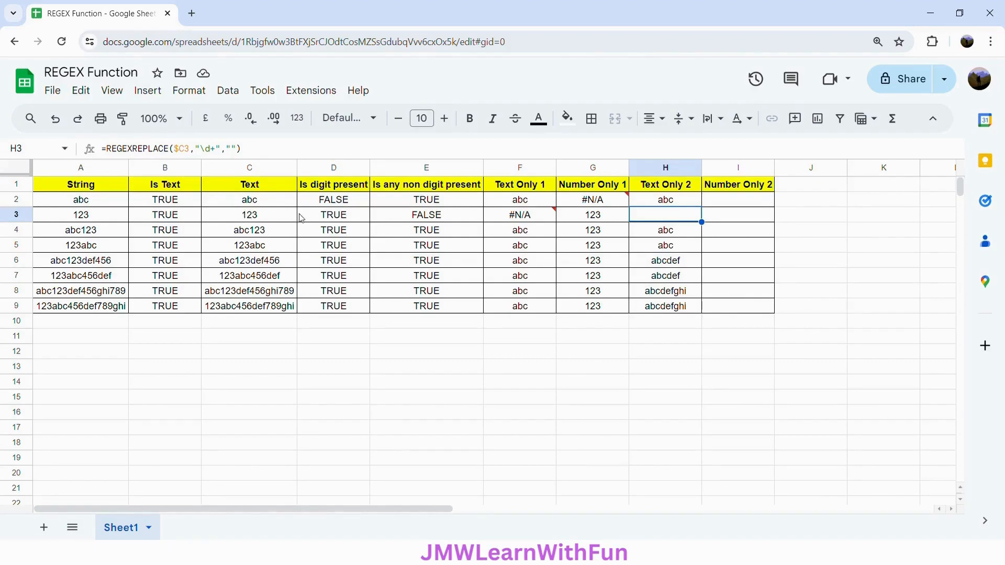
Step: Copy the formula text from H2 and paste it unchanged into I2 of the Number Only 2 column
{"action": "key", "text": "Up"}
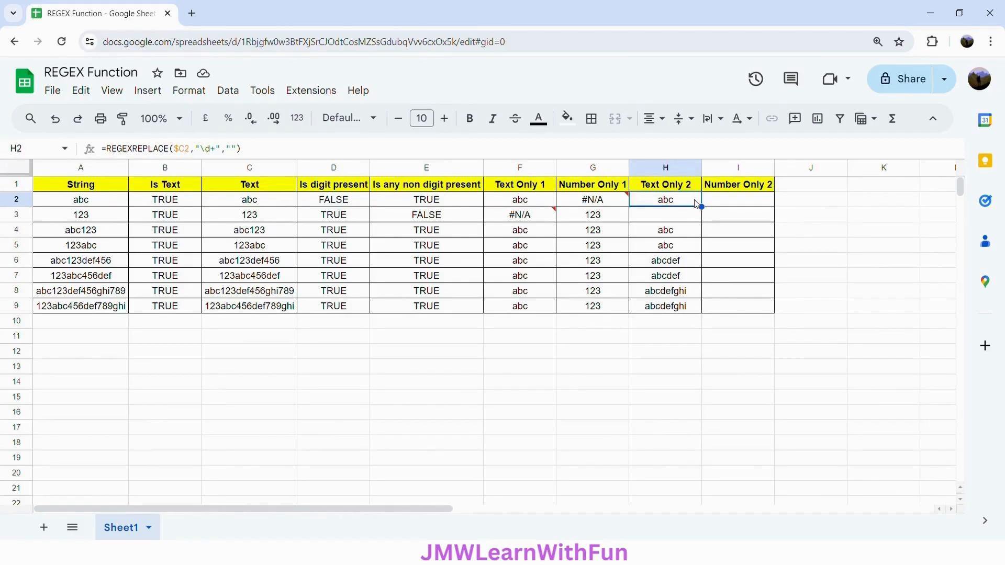
{"action": "left_click_drag", "start_coordinate": [253, 142], "coordinate": [71, 163]}
{"action": "key", "text": "ctrl+c"}
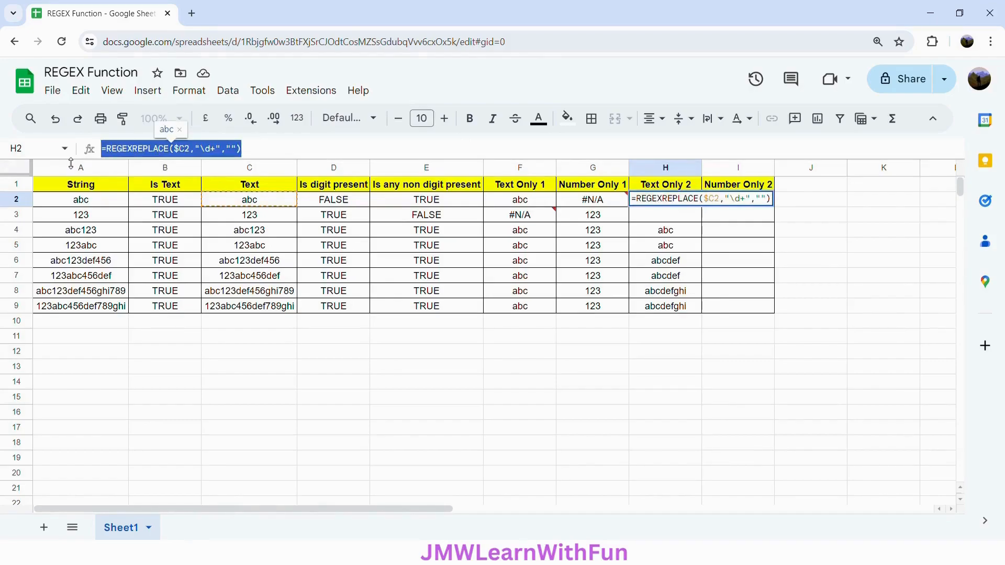
{"action": "left_click", "coordinate": [294, 149]}
{"action": "left_click", "coordinate": [721, 250]}
{"action": "left_click", "coordinate": [733, 202]}
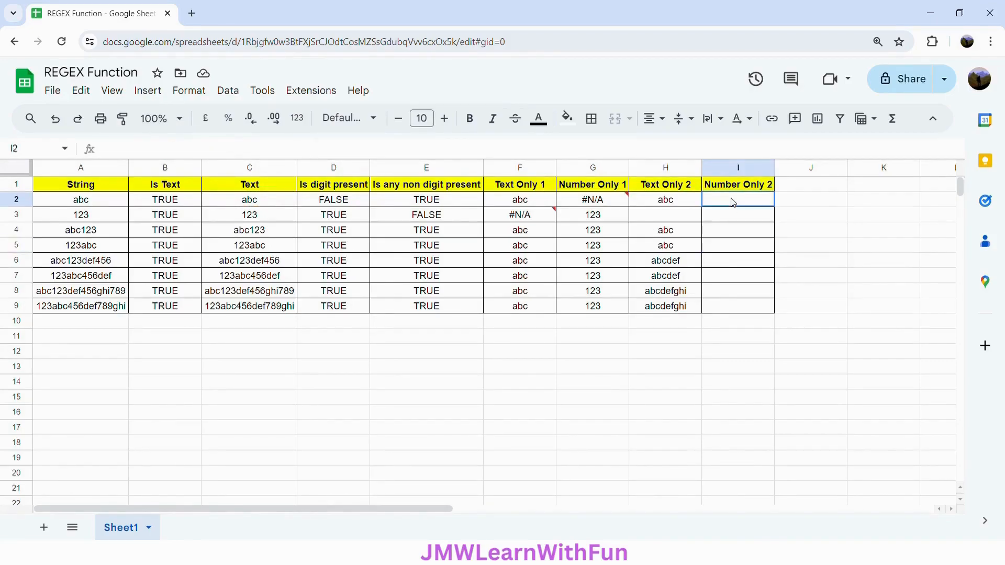
{"action": "left_click", "coordinate": [264, 155]}
{"action": "key", "text": "ctrl+v"}
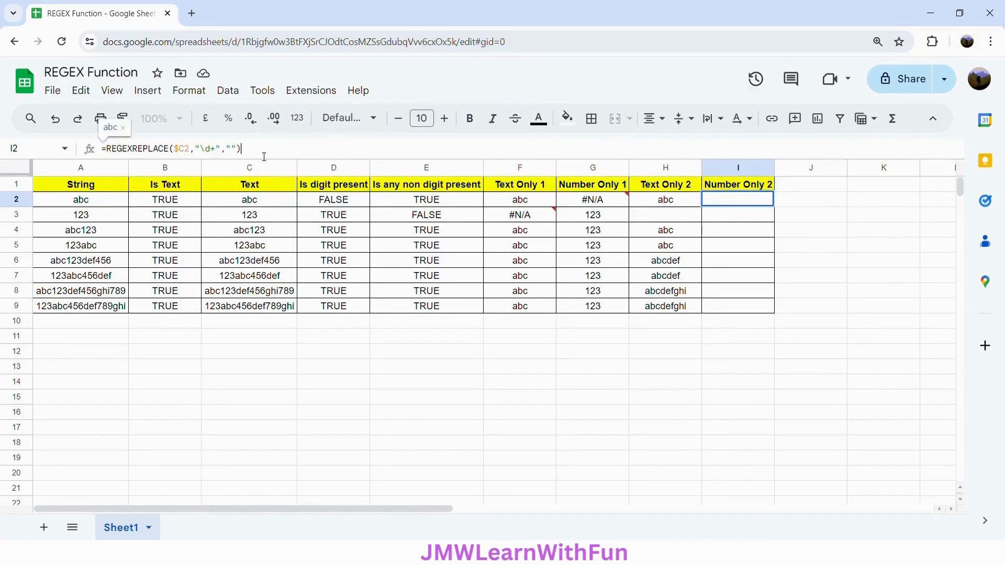
Step: Change the pattern in the I2 formula to "\D+" and accept the suggested auto-fill for I3:I9
{"action": "key", "text": "BackSpace"}
{"action": "type", "text": "D"}
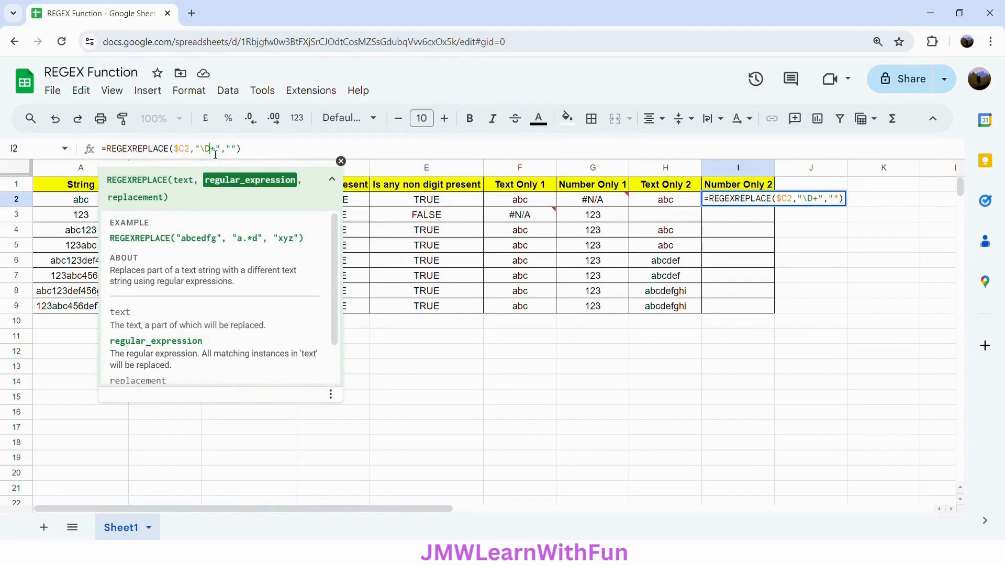
{"action": "key", "text": "Return"}
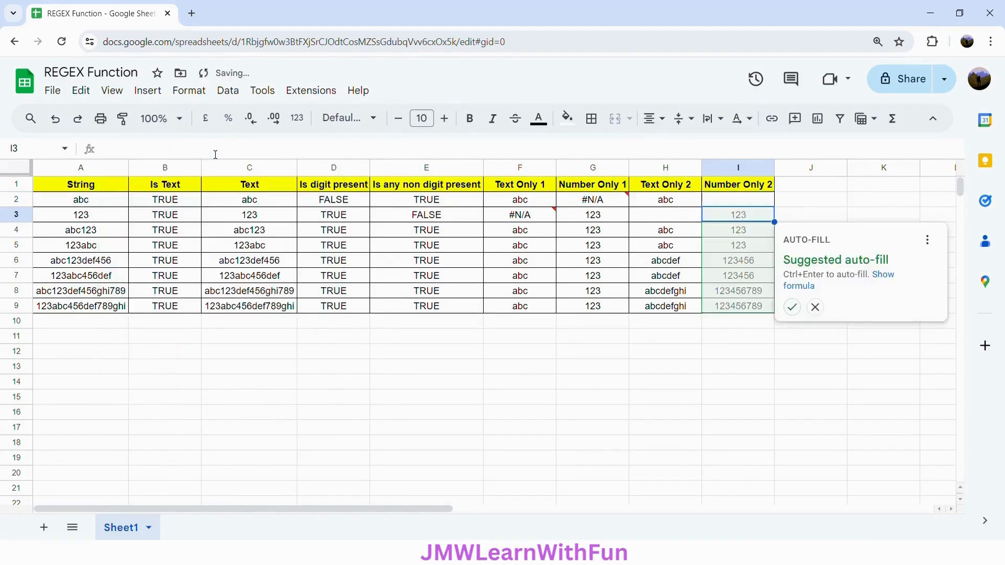
{"action": "left_click", "coordinate": [792, 307]}
{"action": "left_click", "coordinate": [743, 203]}
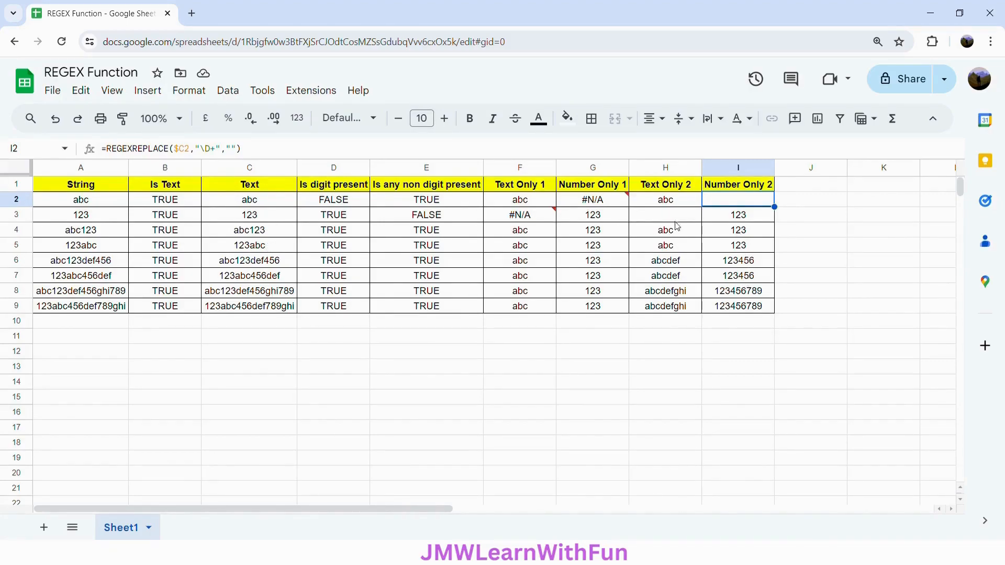
Step: Set the replacement text in the H2 formula to a comma (",") and fill the formula down through H9
{"action": "left_click", "coordinate": [675, 201]}
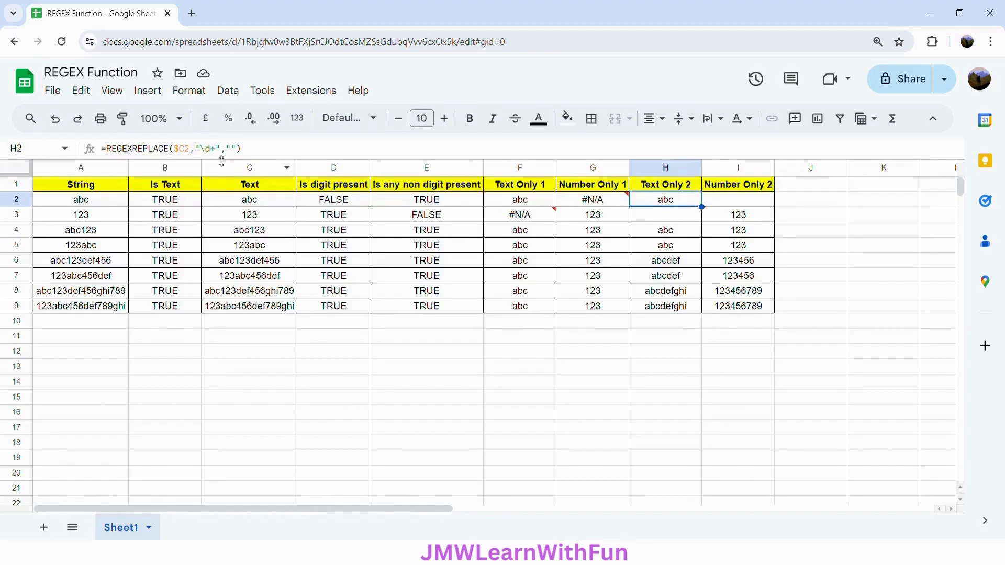
{"action": "left_click", "coordinate": [235, 151]}
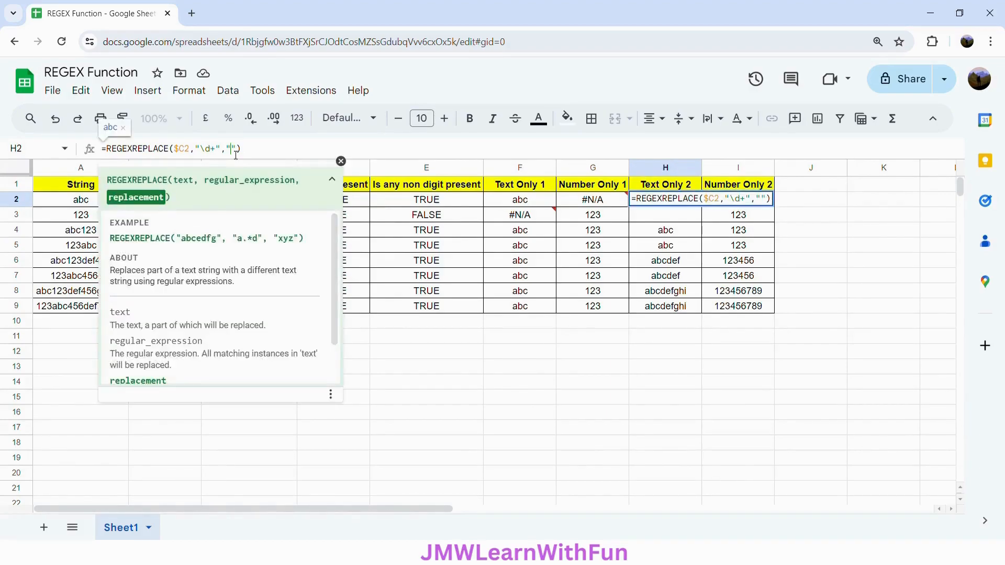
{"action": "type", "text": ","}
{"action": "key", "text": "BackSpace"}
{"action": "key", "text": "Return"}
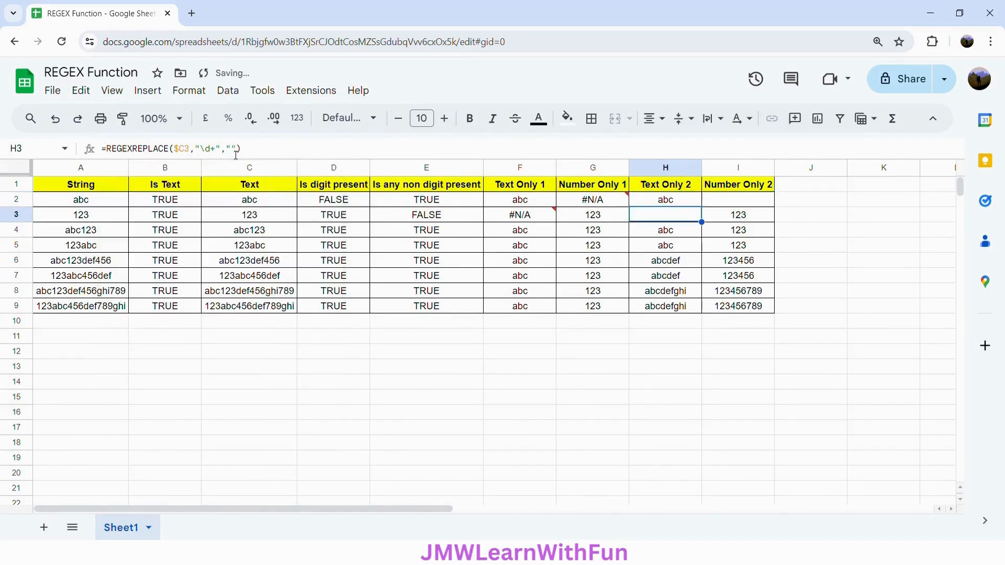
{"action": "left_click", "coordinate": [670, 205]}
{"action": "left_click_drag", "start_coordinate": [701, 207], "coordinate": [688, 309]}
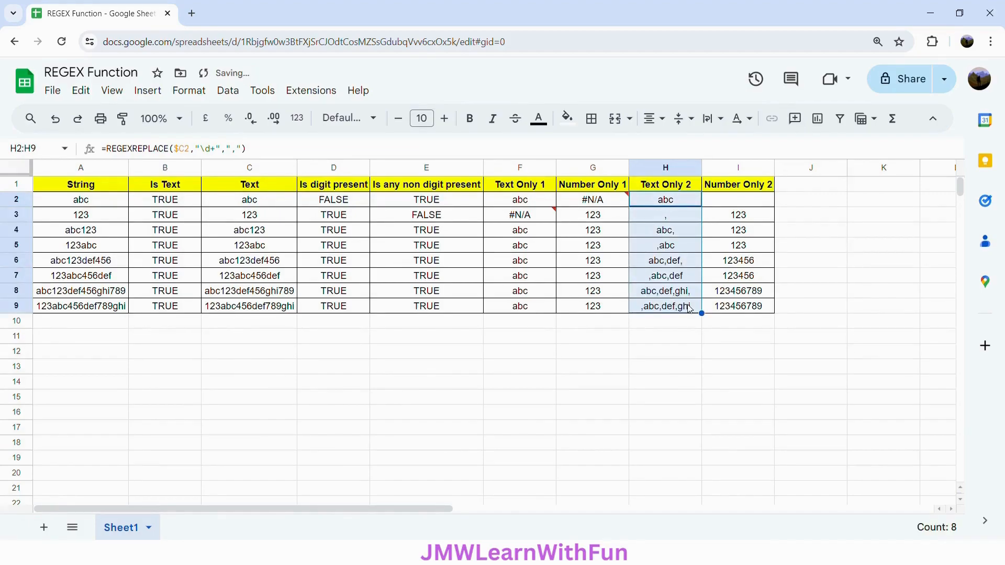
{"action": "left_click", "coordinate": [679, 221]}
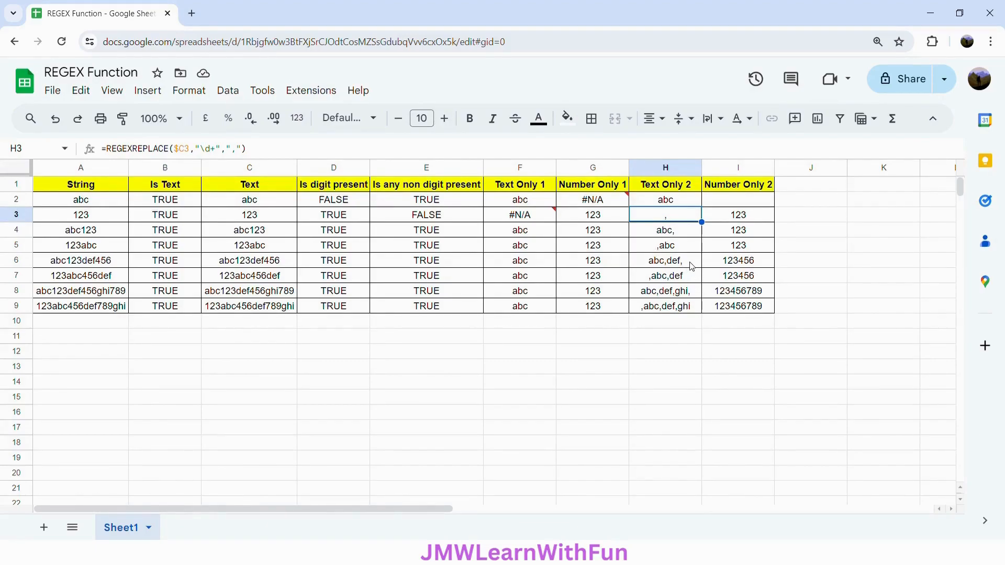
Step: Set the replacement text in the I2 formula to a comma (",") and fill the formula down through I9
{"action": "left_click", "coordinate": [728, 203]}
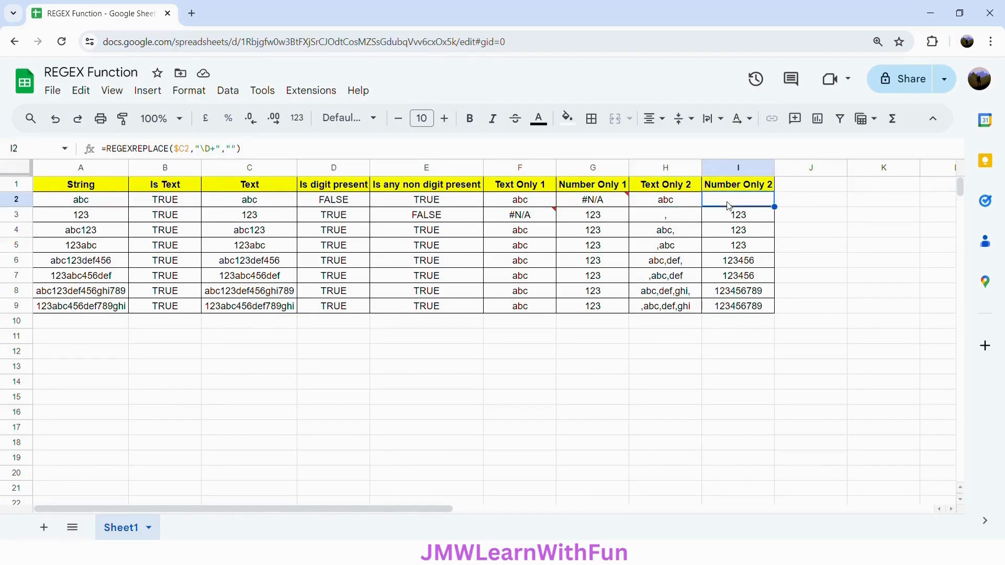
{"action": "left_click", "coordinate": [237, 152]}
{"action": "type", "text": ","}
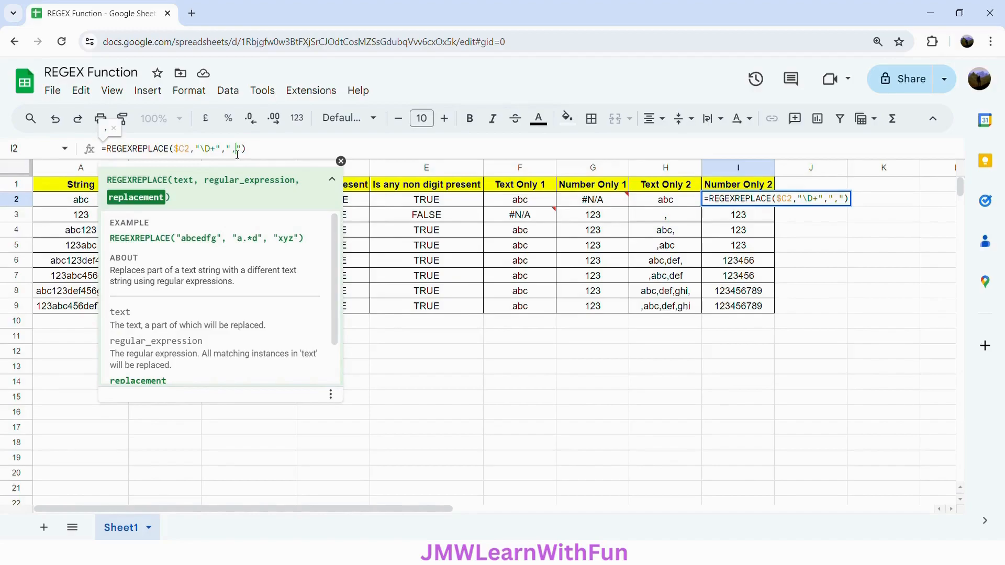
{"action": "key", "text": "Return"}
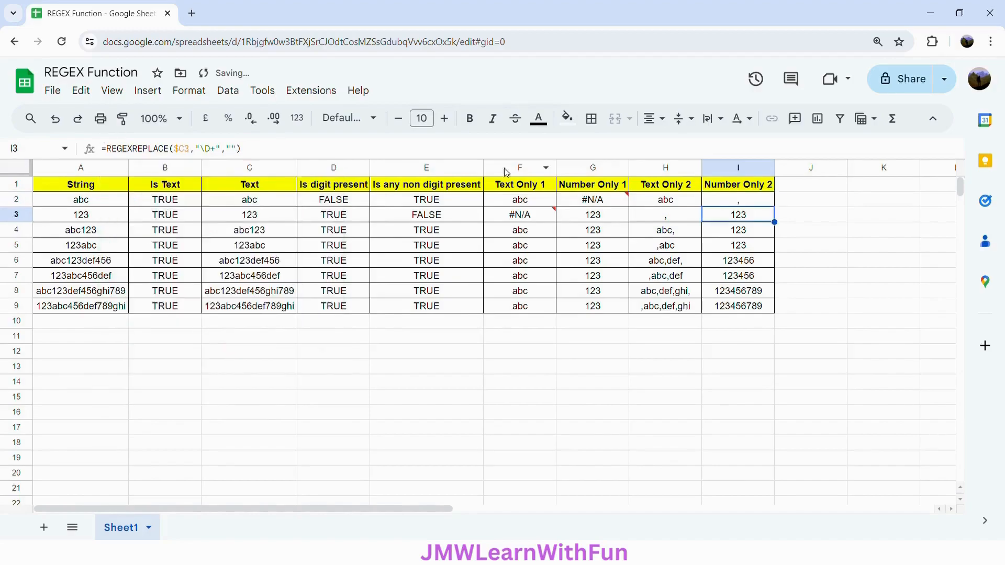
{"action": "left_click", "coordinate": [756, 203]}
{"action": "left_click_drag", "start_coordinate": [771, 209], "coordinate": [775, 309]}
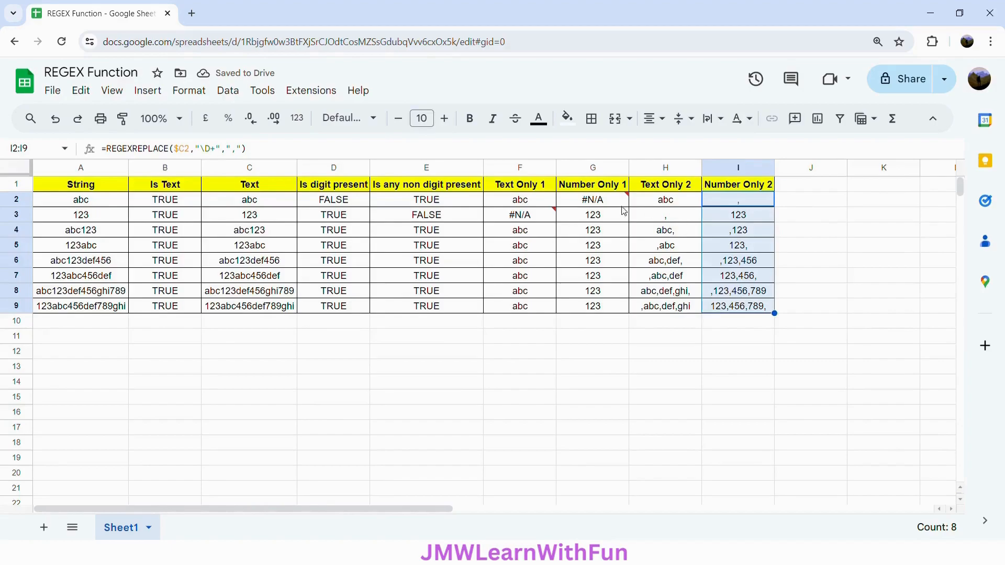
Step: Wrap the H2 formula in an outer REGEXREPLACE that replaces the pattern "^,|,$" with empty text ("")
{"action": "left_click", "coordinate": [604, 205]}
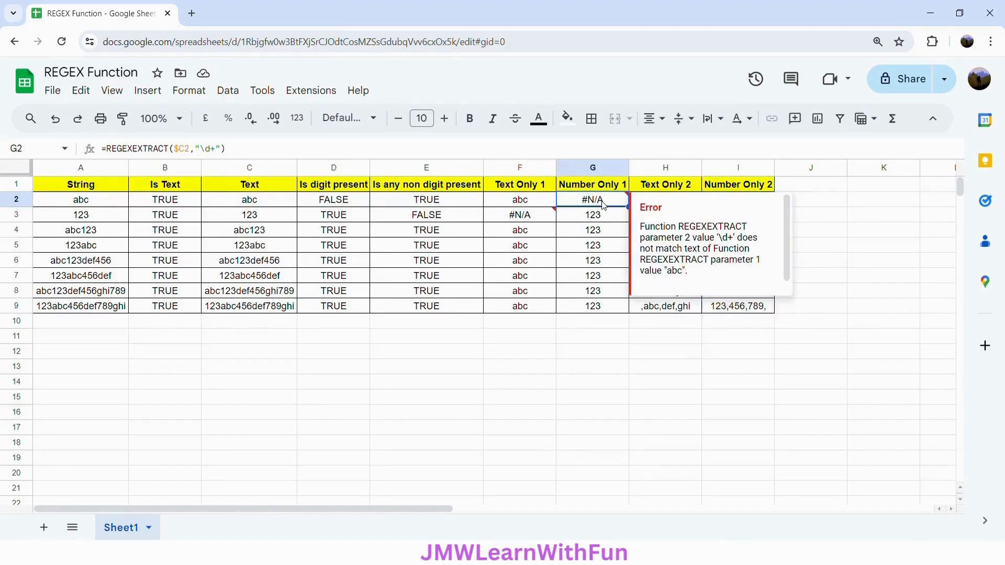
{"action": "left_click", "coordinate": [666, 204]}
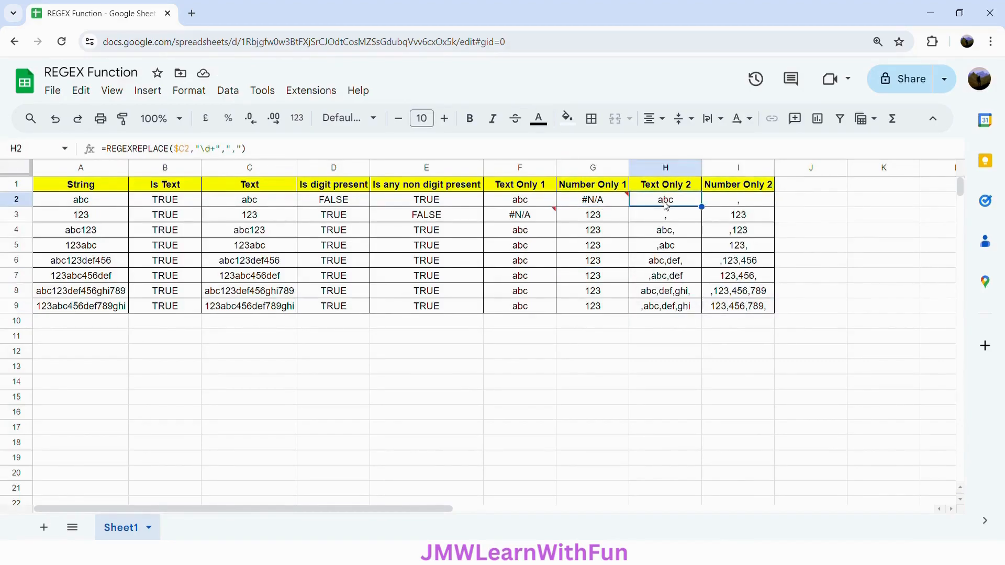
{"action": "double_click", "coordinate": [178, 150]}
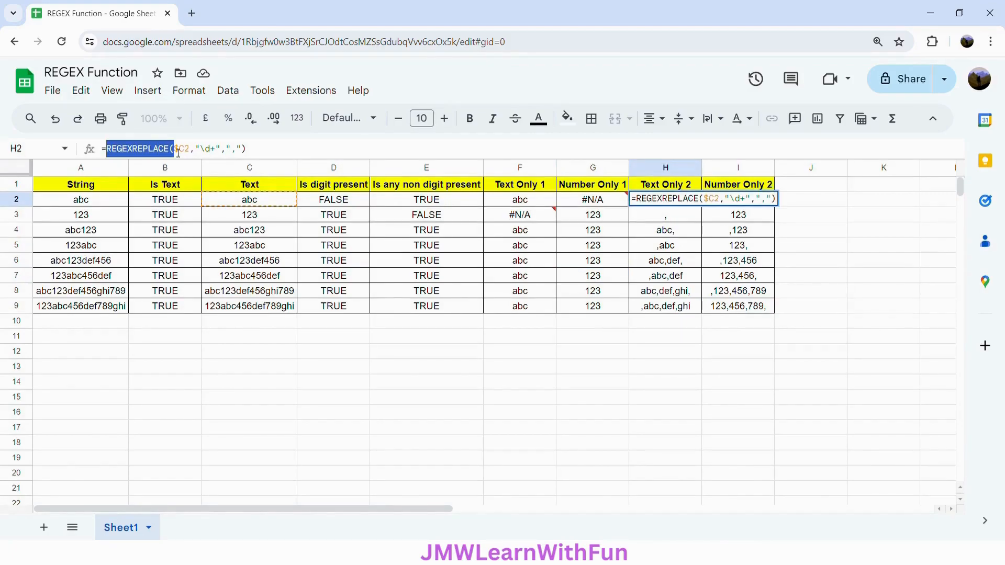
{"action": "key", "text": "ctrl+c"}
{"action": "key", "text": "Left"}
{"action": "key", "text": "ctrl+v"}
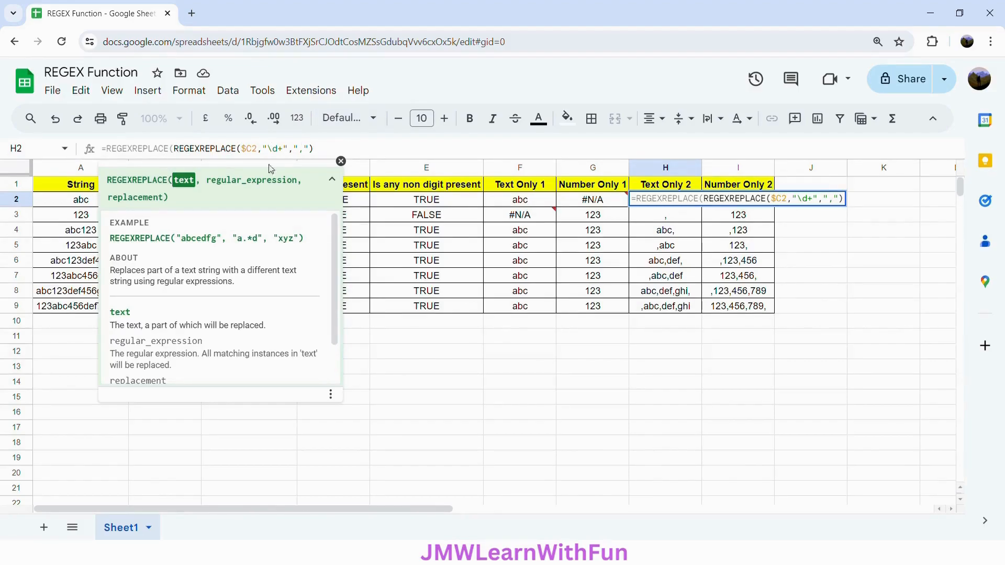
{"action": "left_click", "coordinate": [322, 151]}
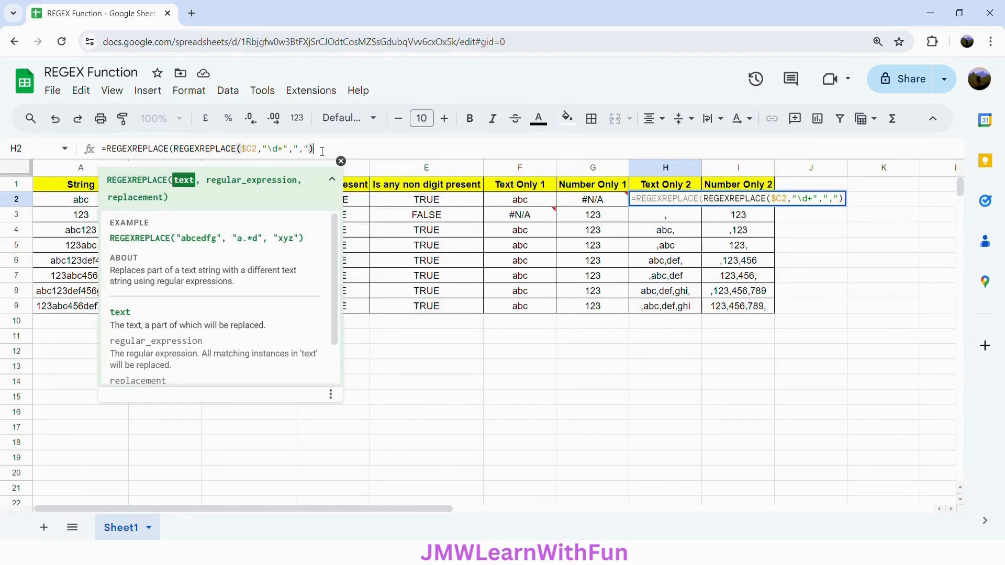
{"action": "type", "text": ",\""}
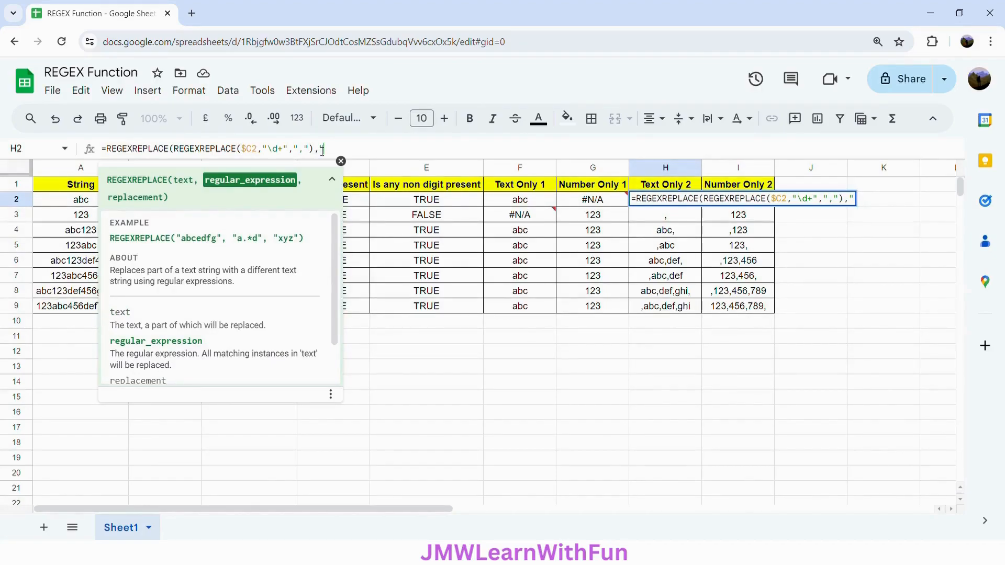
{"action": "type", "text": "^,|,$\","}
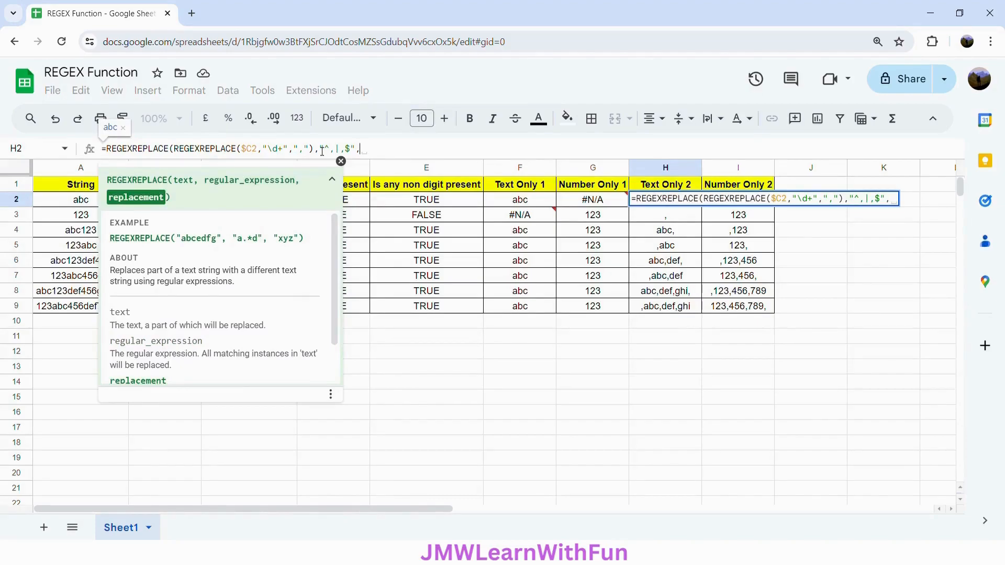
{"action": "type", "text": "\"\""}
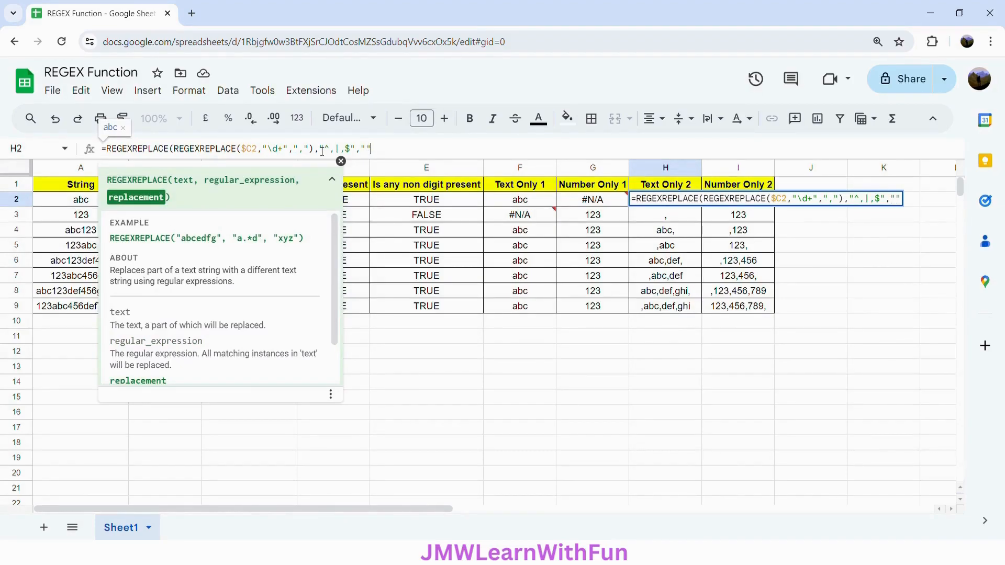
{"action": "type", "text": ")"}
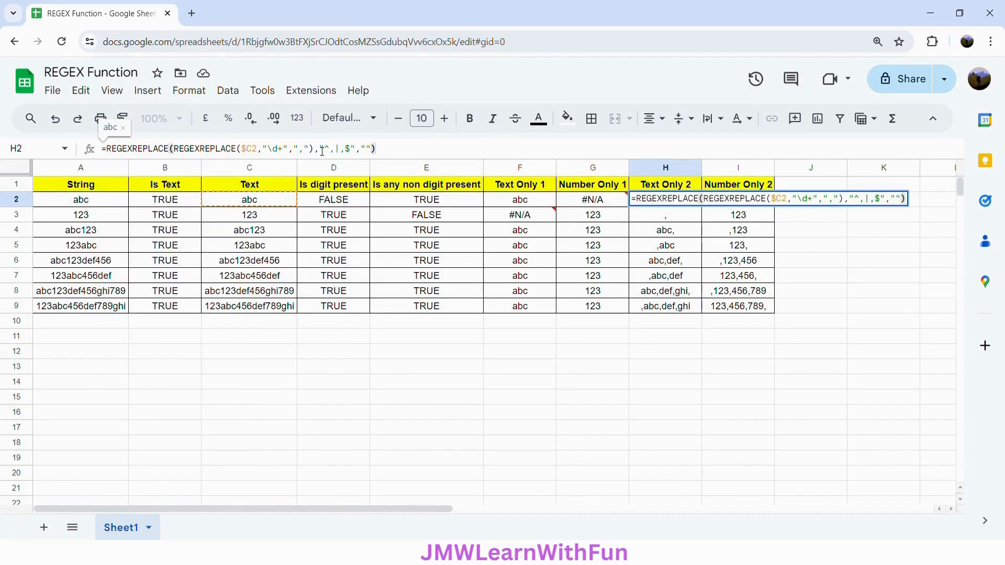
{"action": "key", "text": "Return"}
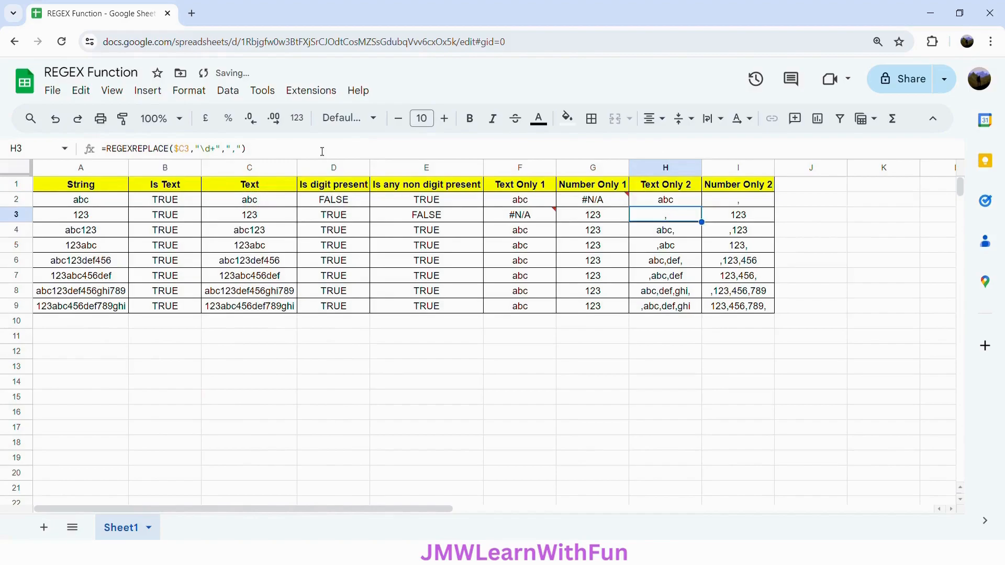
Step: Fill the nested REGEXREPLACE formula from H2 down through H9 and check the formula in H3
{"action": "left_click", "coordinate": [696, 204]}
{"action": "left_click_drag", "start_coordinate": [703, 208], "coordinate": [704, 309]}
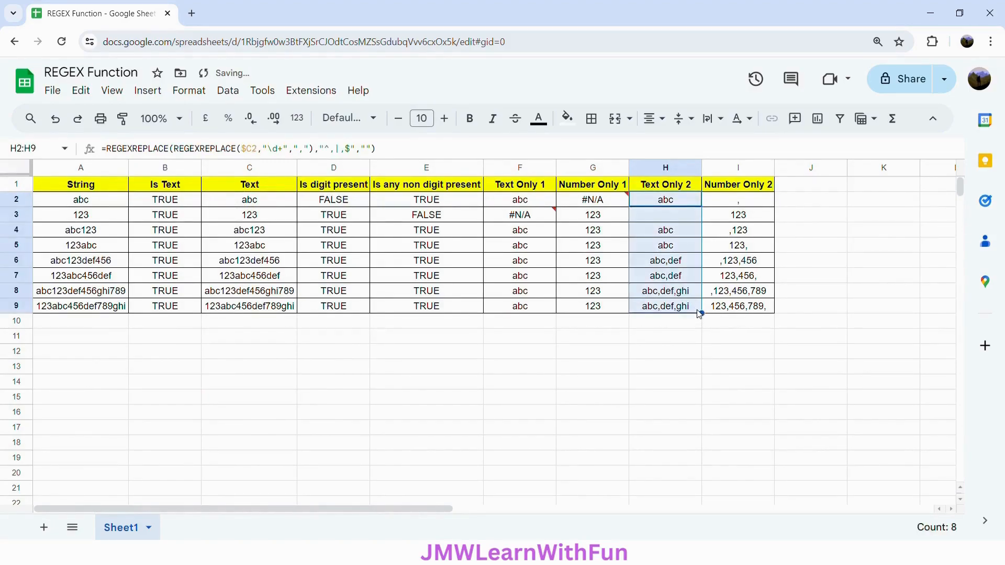
{"action": "left_click", "coordinate": [665, 219]}
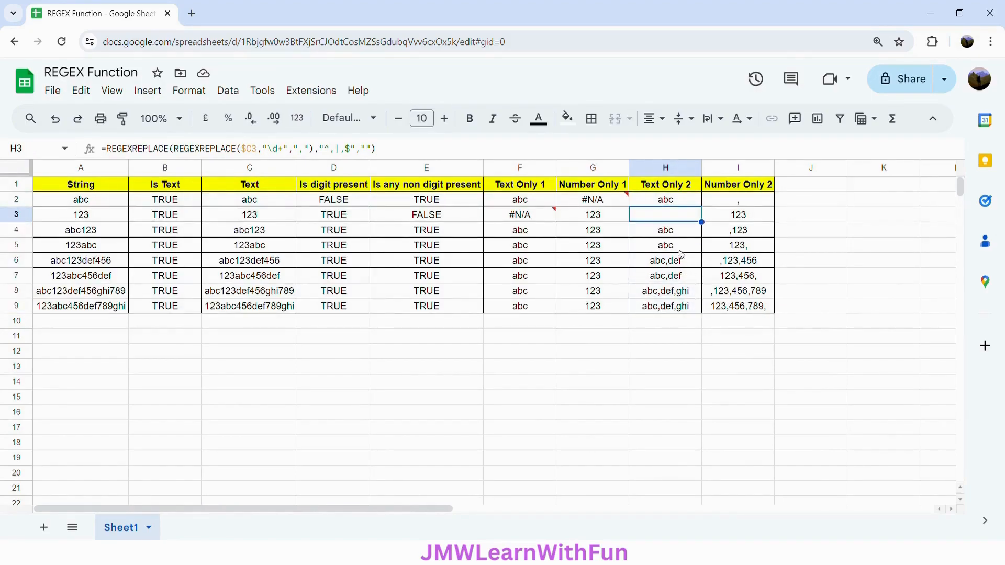
Step: Wrap the I2 formula in an outer REGEXREPLACE with pattern "^,|,$" and empty replacement (""), and fill it down through I9
{"action": "left_click", "coordinate": [742, 200]}
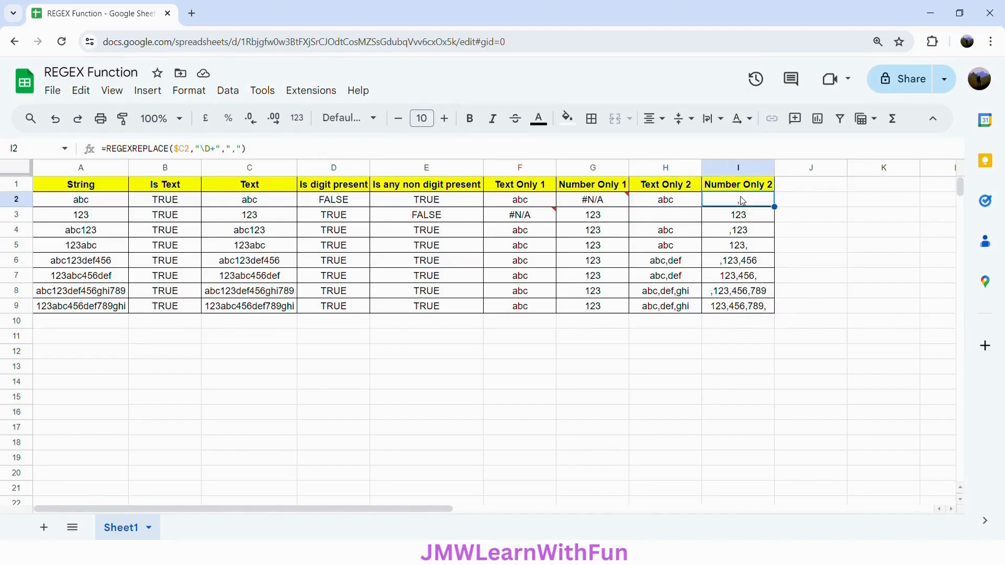
{"action": "left_click_drag", "start_coordinate": [106, 150], "coordinate": [174, 151]}
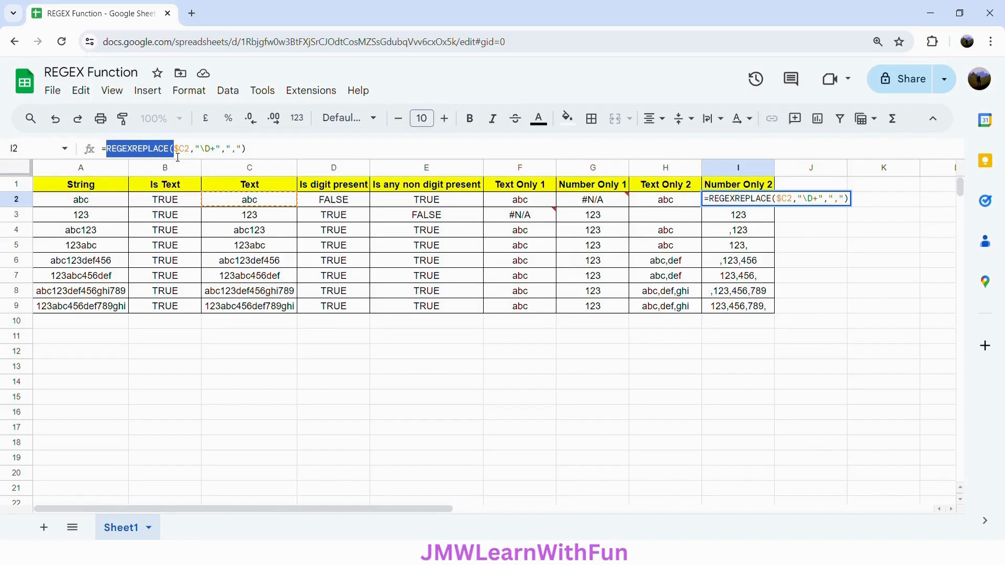
{"action": "left_click", "coordinate": [112, 151]}
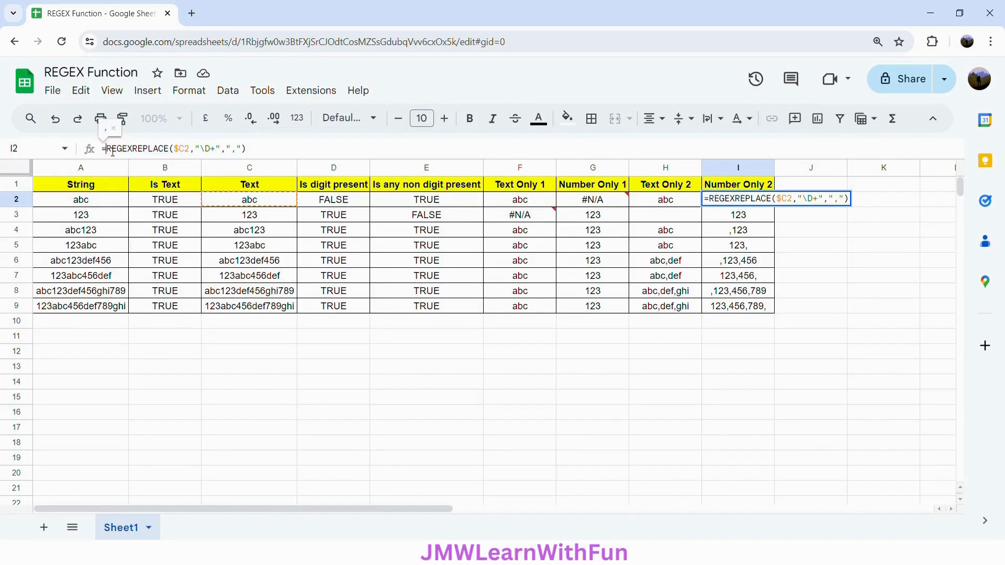
{"action": "key", "text": "ctrl+v"}
{"action": "left_click", "coordinate": [322, 153]}
{"action": "type", "text": ","}
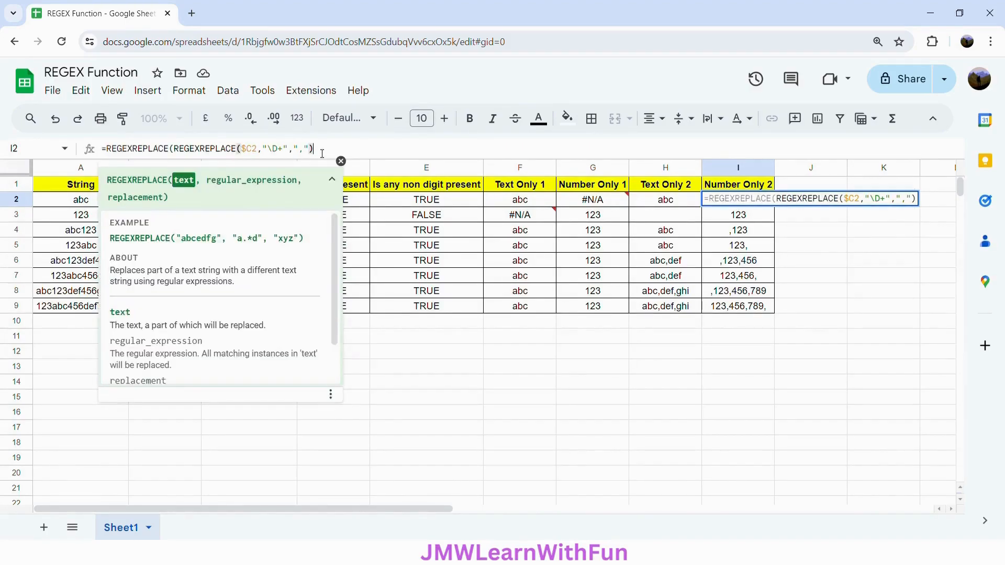
{"action": "type", "text": "\""}
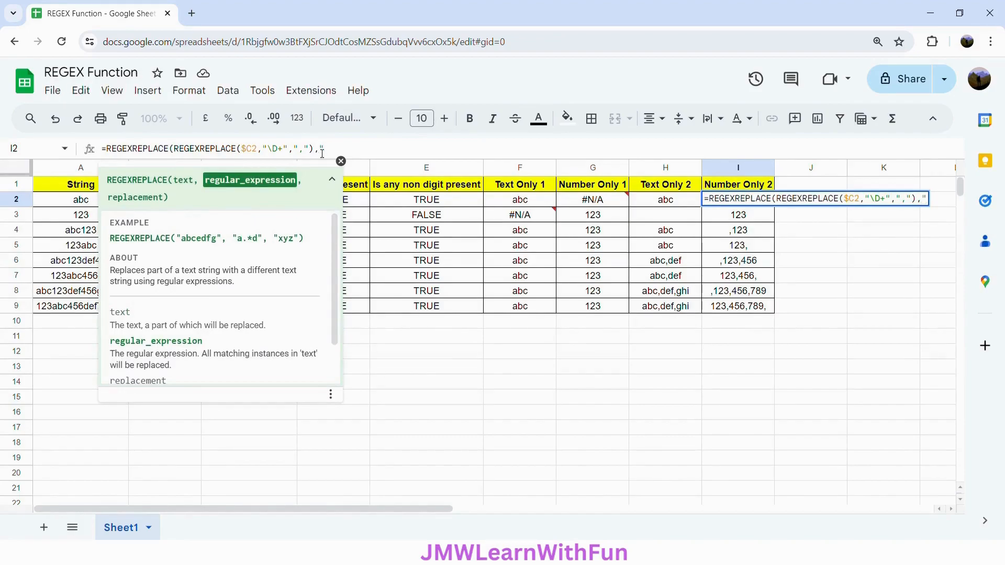
{"action": "type", "text": "^,|,$"}
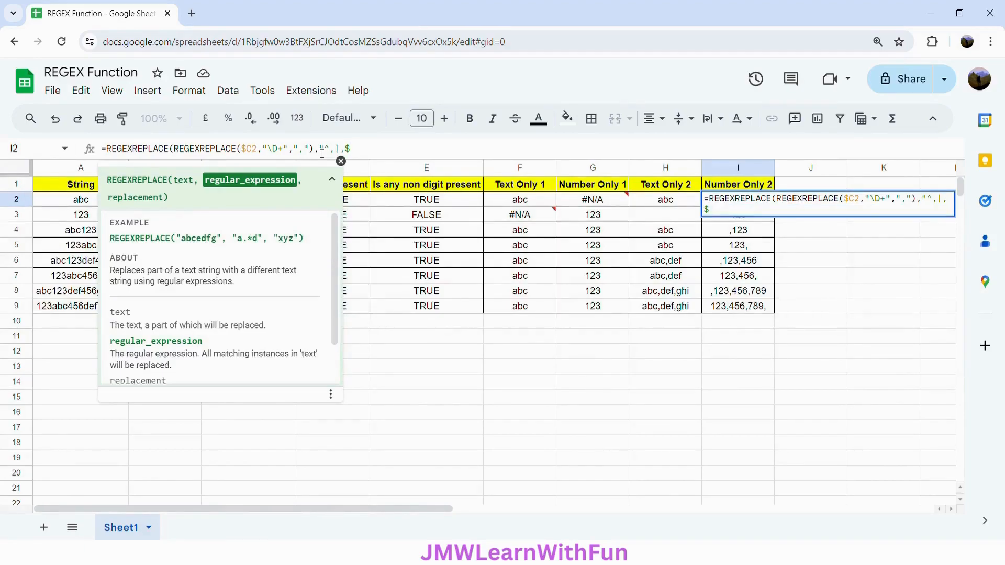
{"action": "type", "text": "\",\"\""}
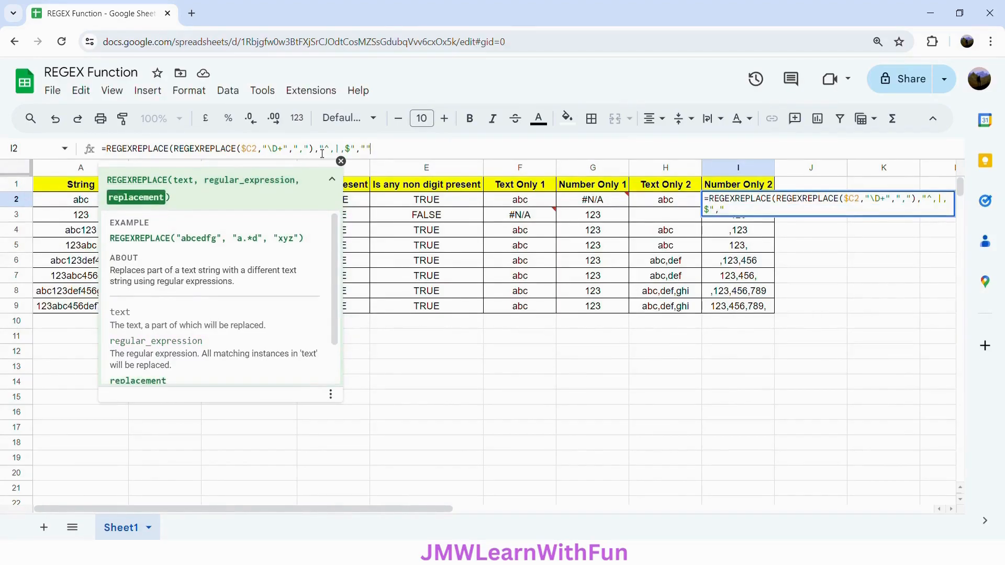
{"action": "type", "text": ")"}
{"action": "key", "text": "Return"}
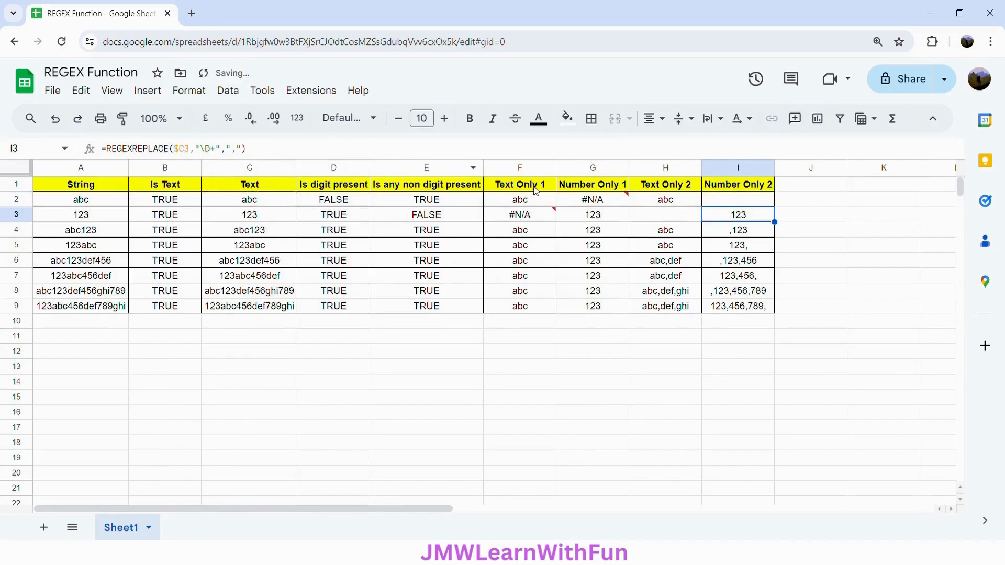
{"action": "left_click", "coordinate": [764, 199]}
{"action": "left_click_drag", "start_coordinate": [774, 207], "coordinate": [773, 310]}
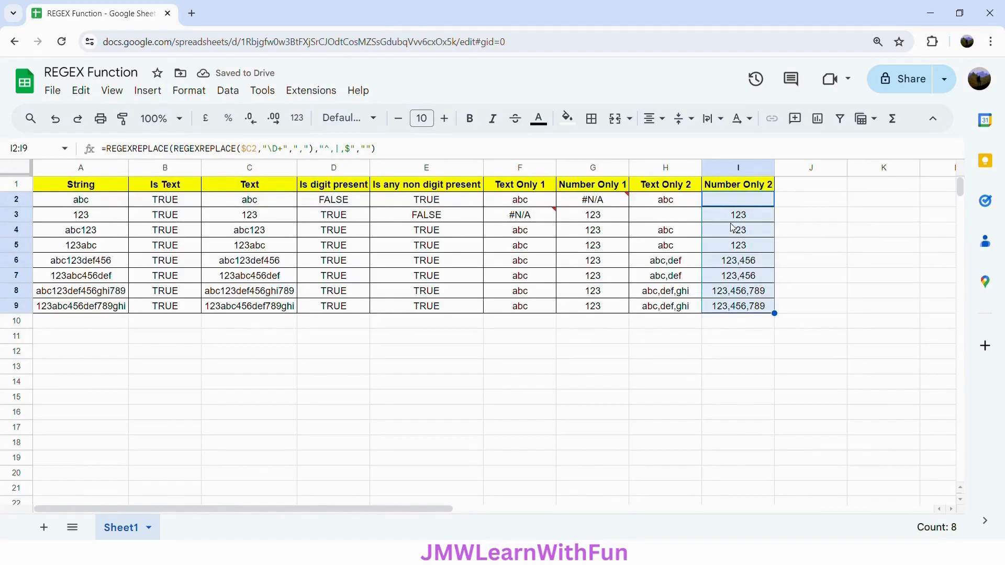
Step: Review the finished formulas in H3, I2, E2, F2 and H2, comparing REGEXMATCH, REGEXEXTRACT and REGEXREPLACE
{"action": "left_click", "coordinate": [685, 218]}
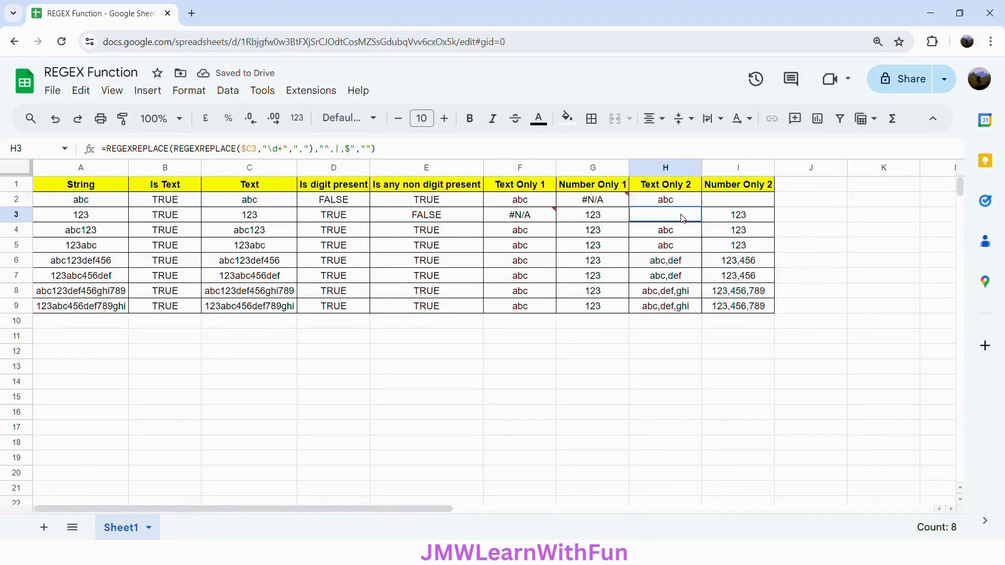
{"action": "left_click", "coordinate": [732, 205]}
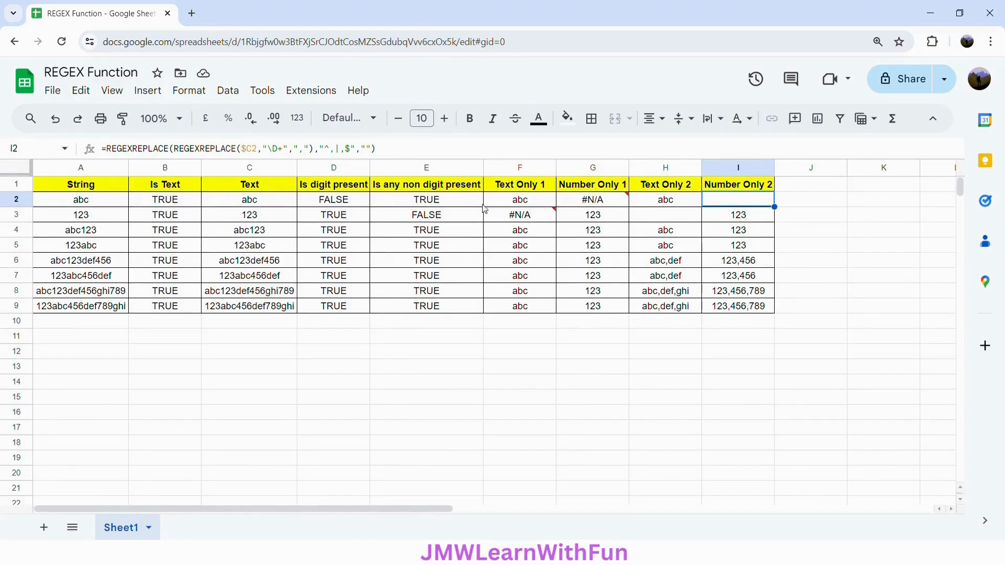
{"action": "left_click", "coordinate": [424, 203]}
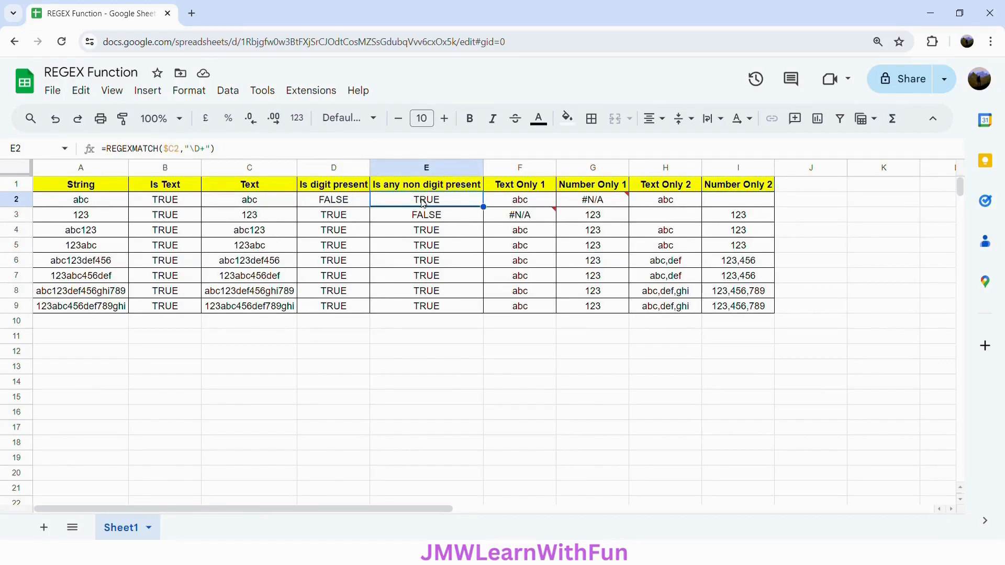
{"action": "left_click", "coordinate": [527, 205]}
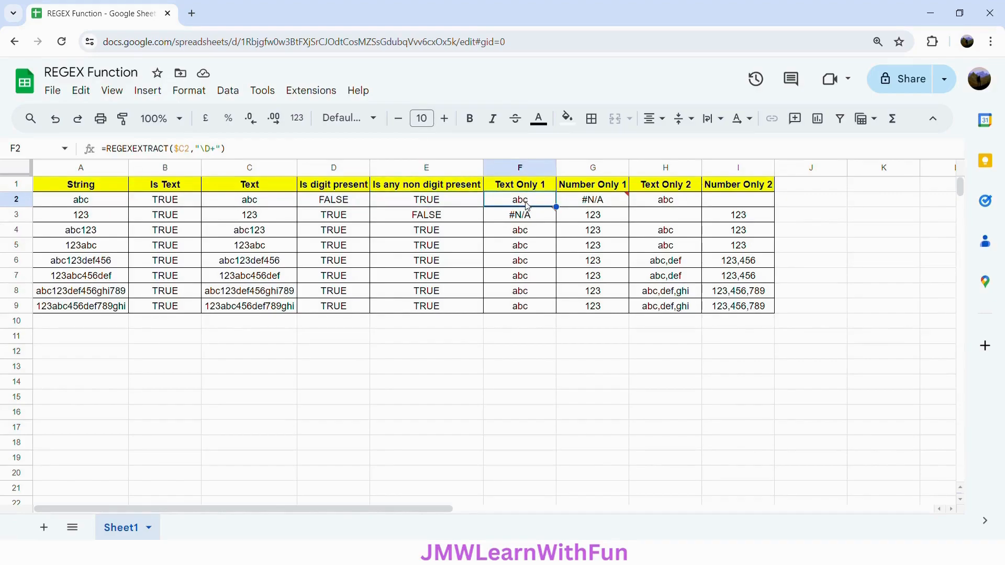
{"action": "left_click", "coordinate": [682, 206]}
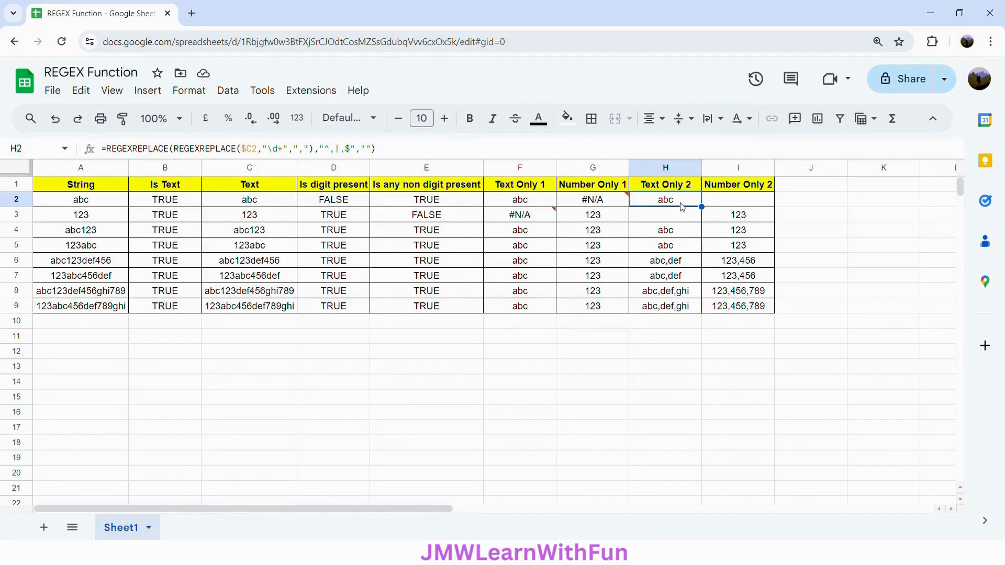
{"action": "left_click", "coordinate": [543, 203]}
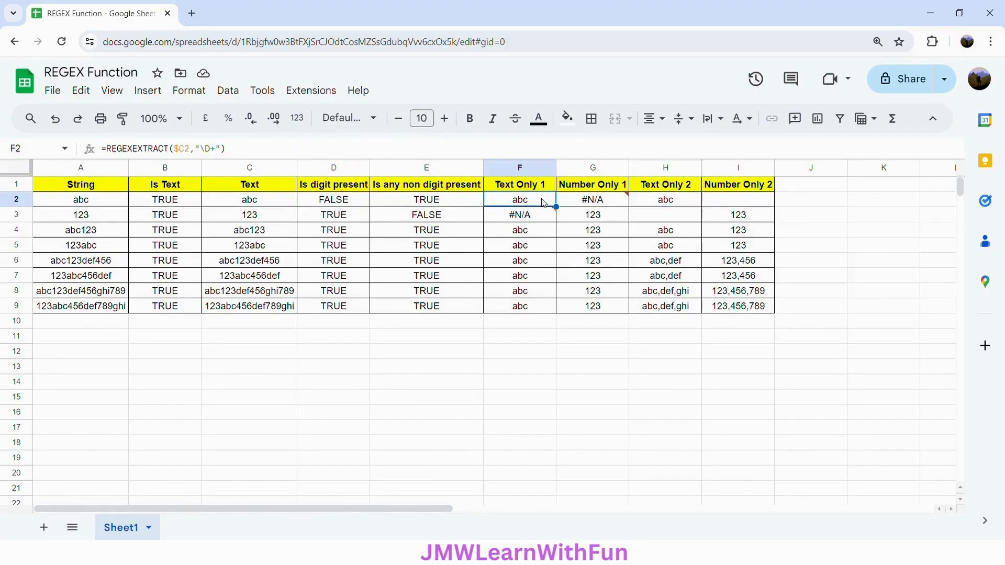